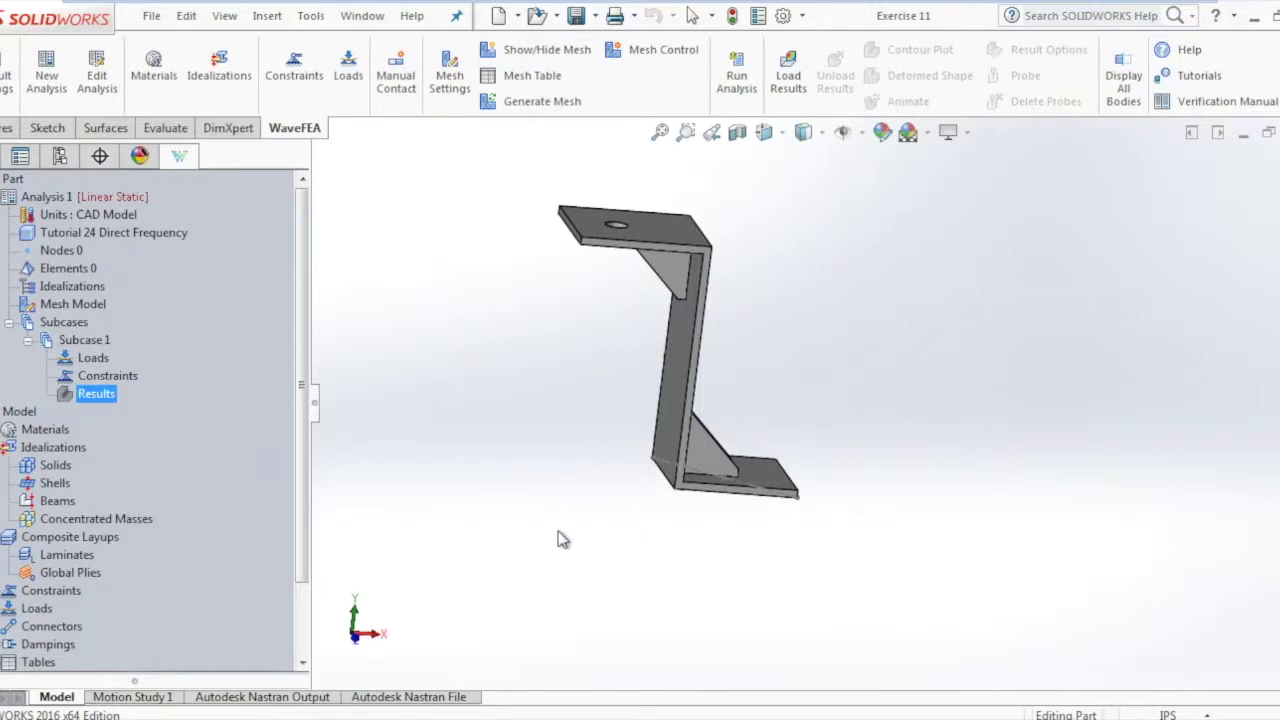
- Orbit the Z-bracket to a new viewing angle and select Analysis 1
middle_drag(563, 540, 556, 580)
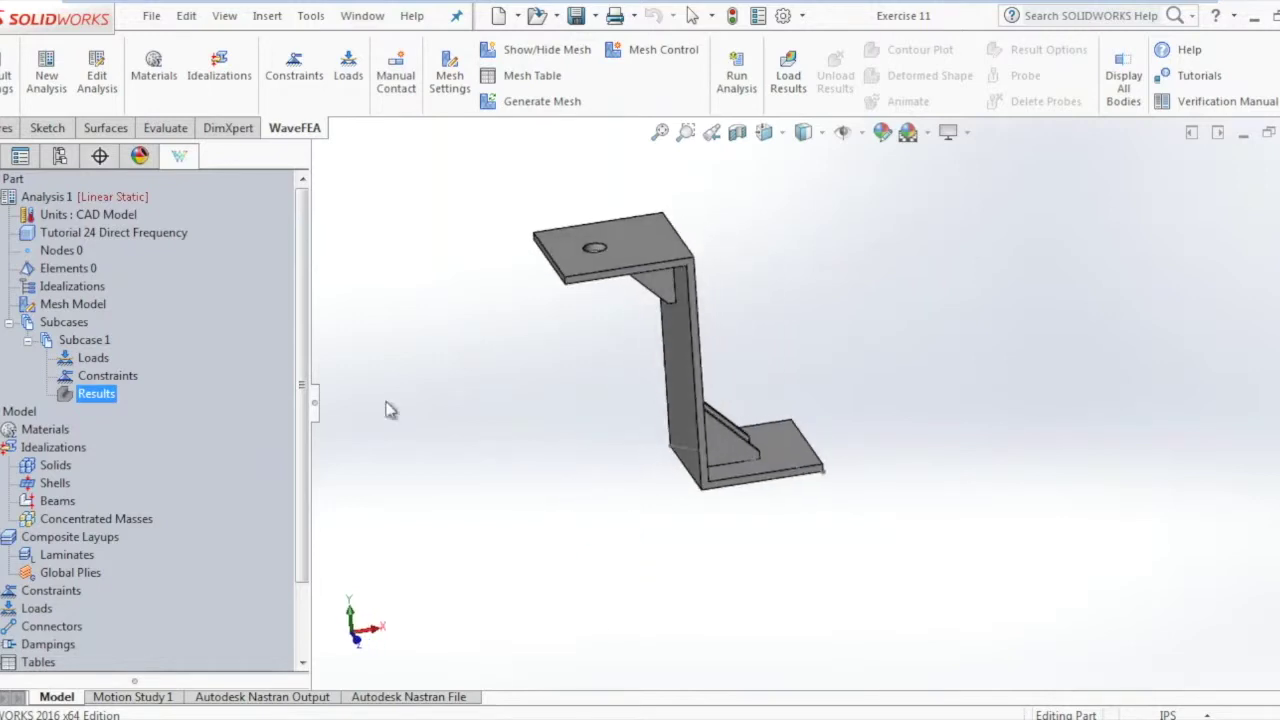
click(74, 200)
- Change Analysis 1's type to Direct Frequency Response
right_click(74, 200)
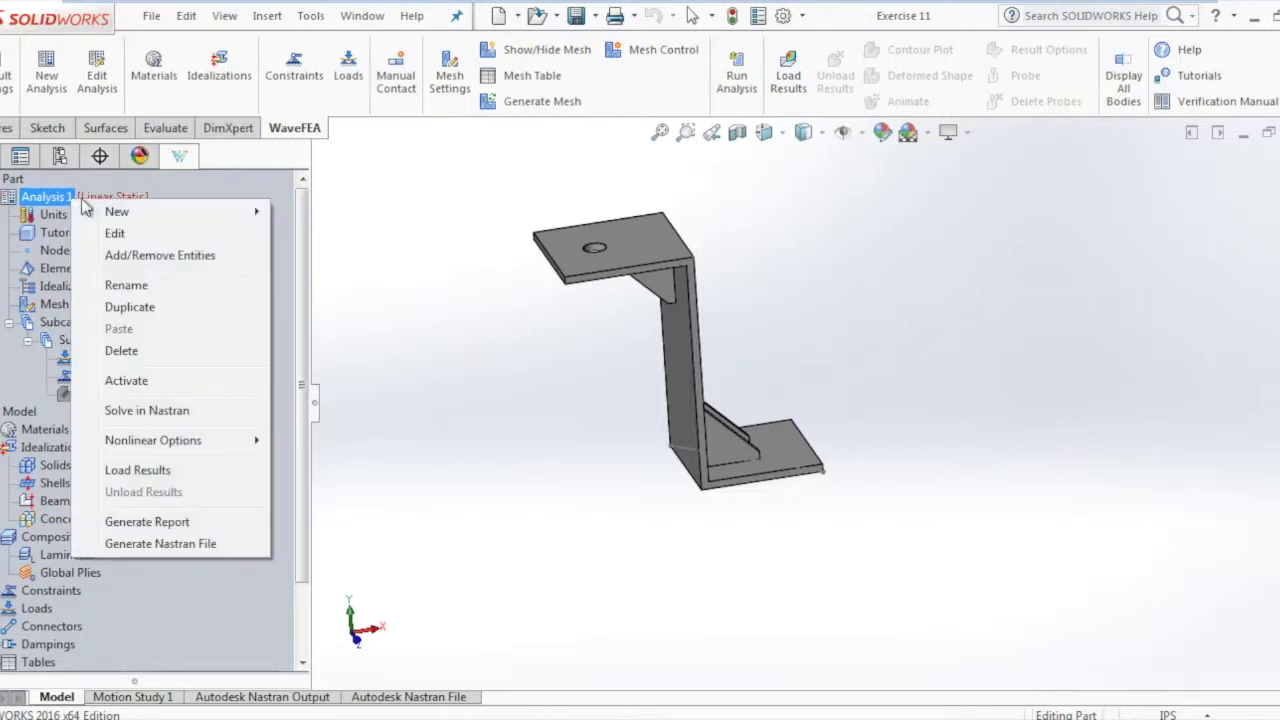
click(100, 237)
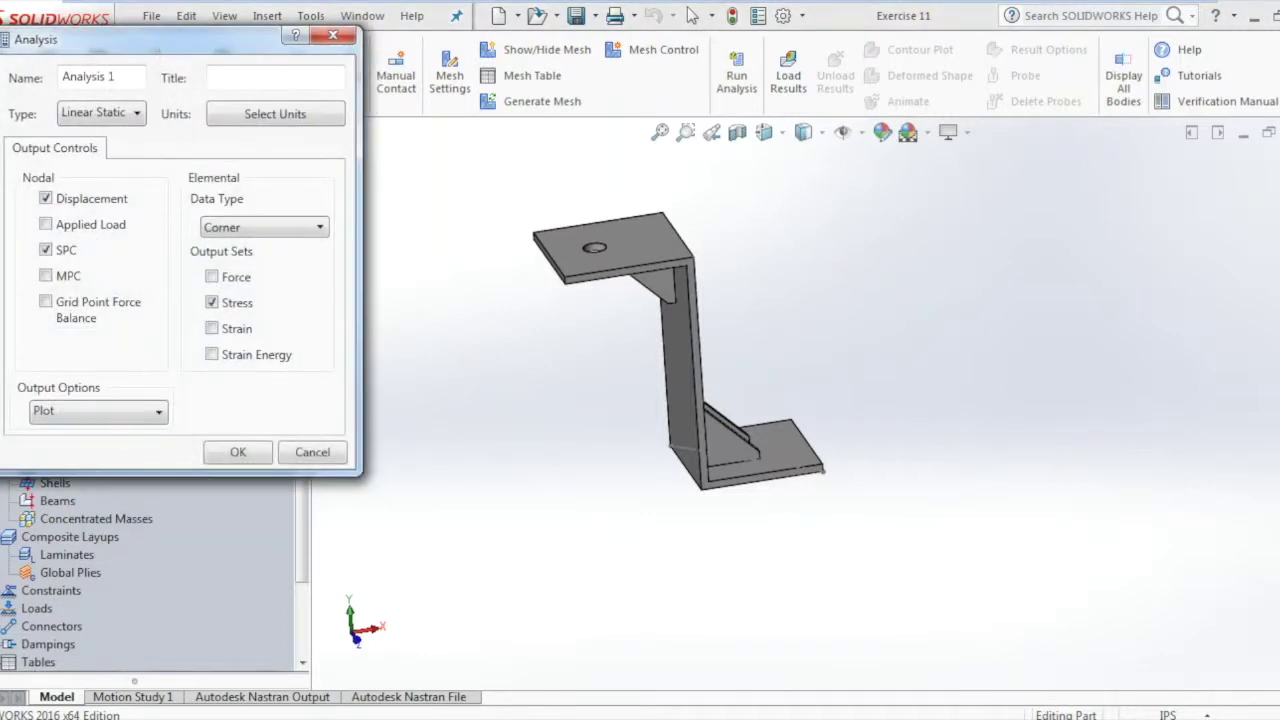
drag(155, 42, 245, 70)
click(237, 142)
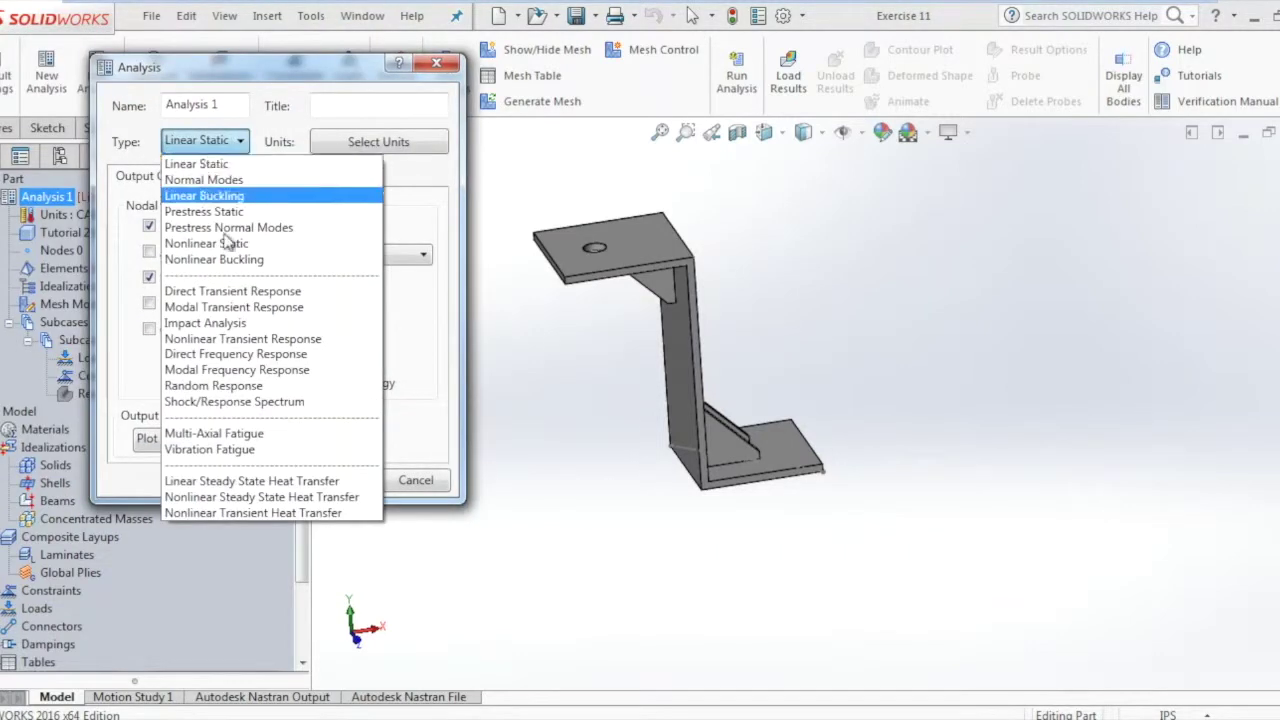
click(219, 354)
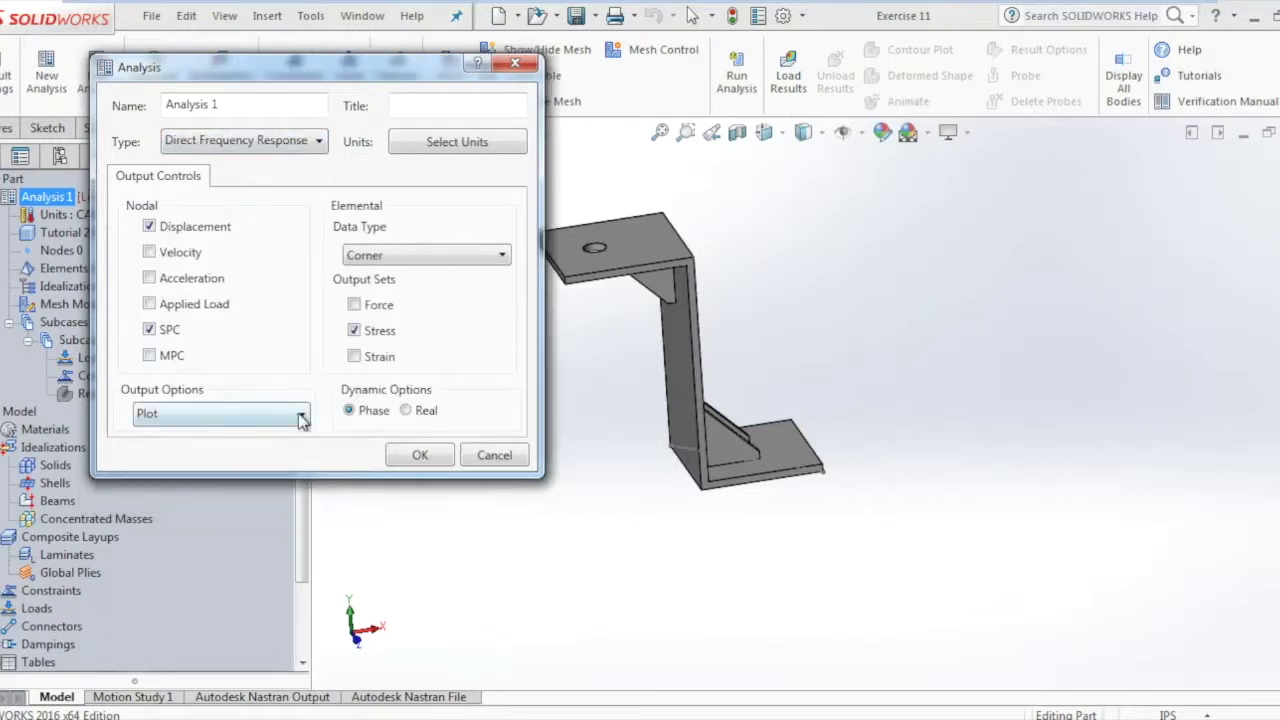
click(436, 460)
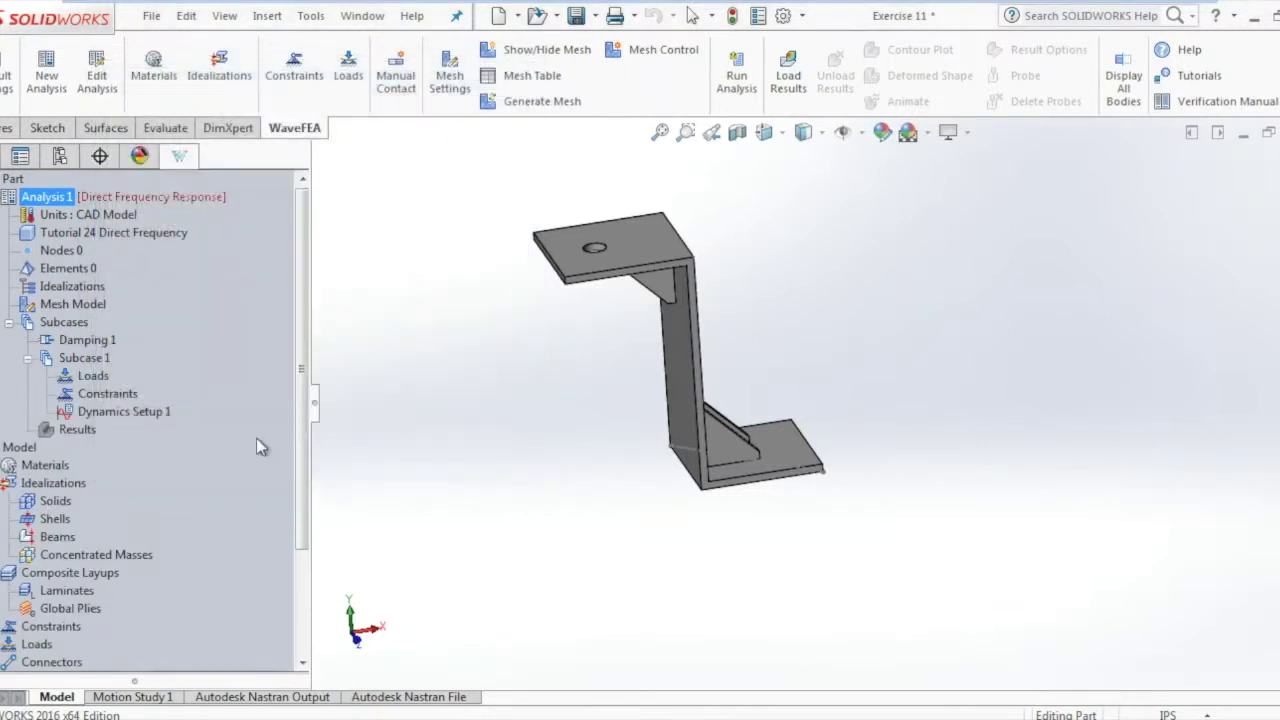
- Switch the analysis unit system to English
double_click(105, 216)
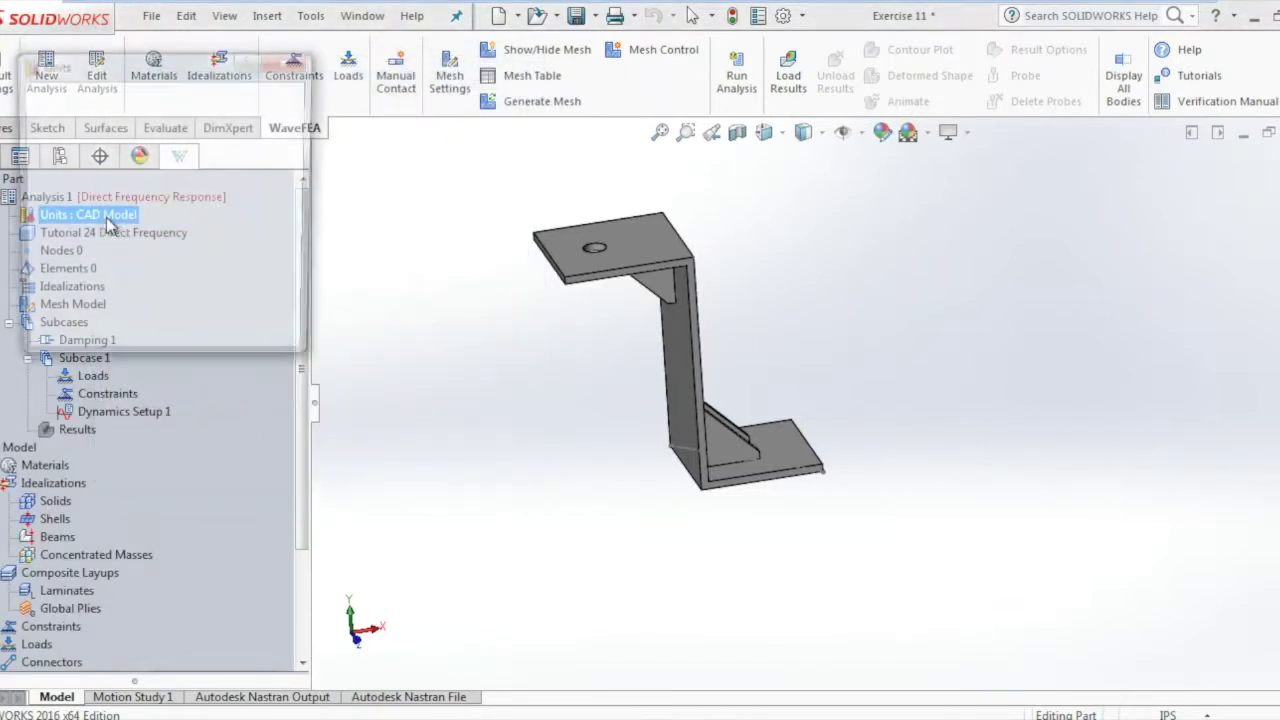
drag(118, 66, 218, 75)
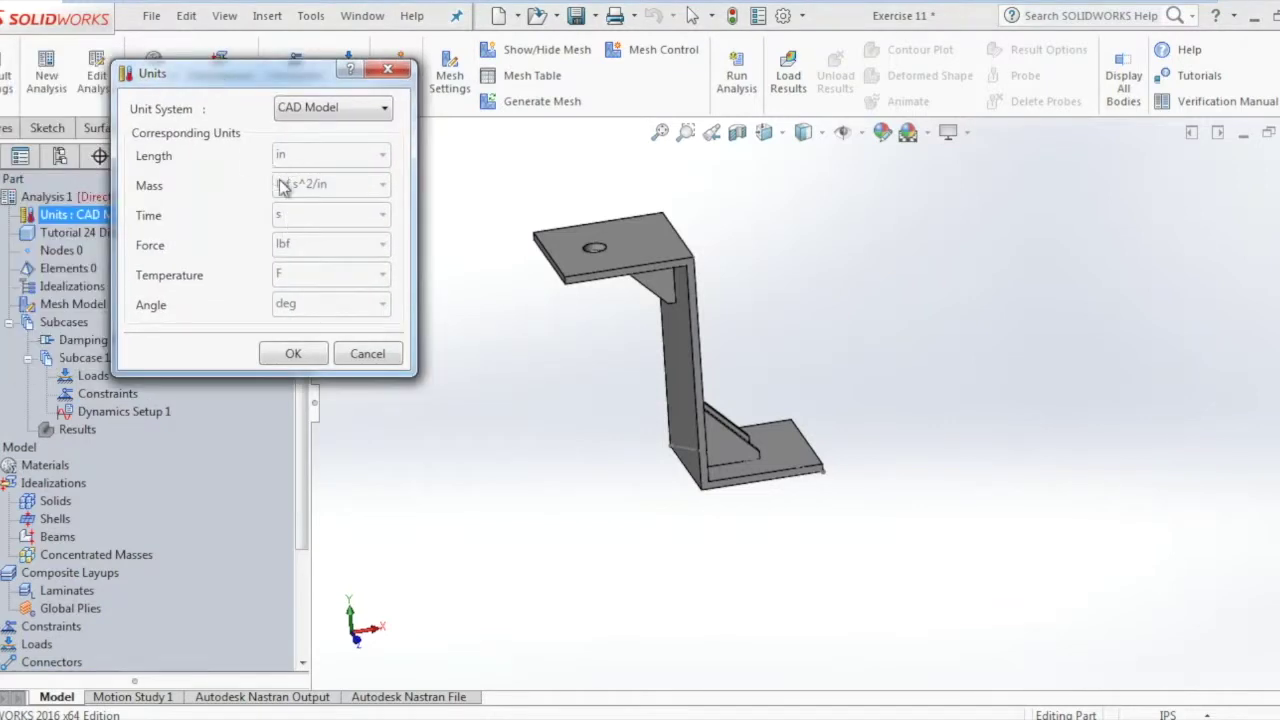
click(308, 110)
click(298, 171)
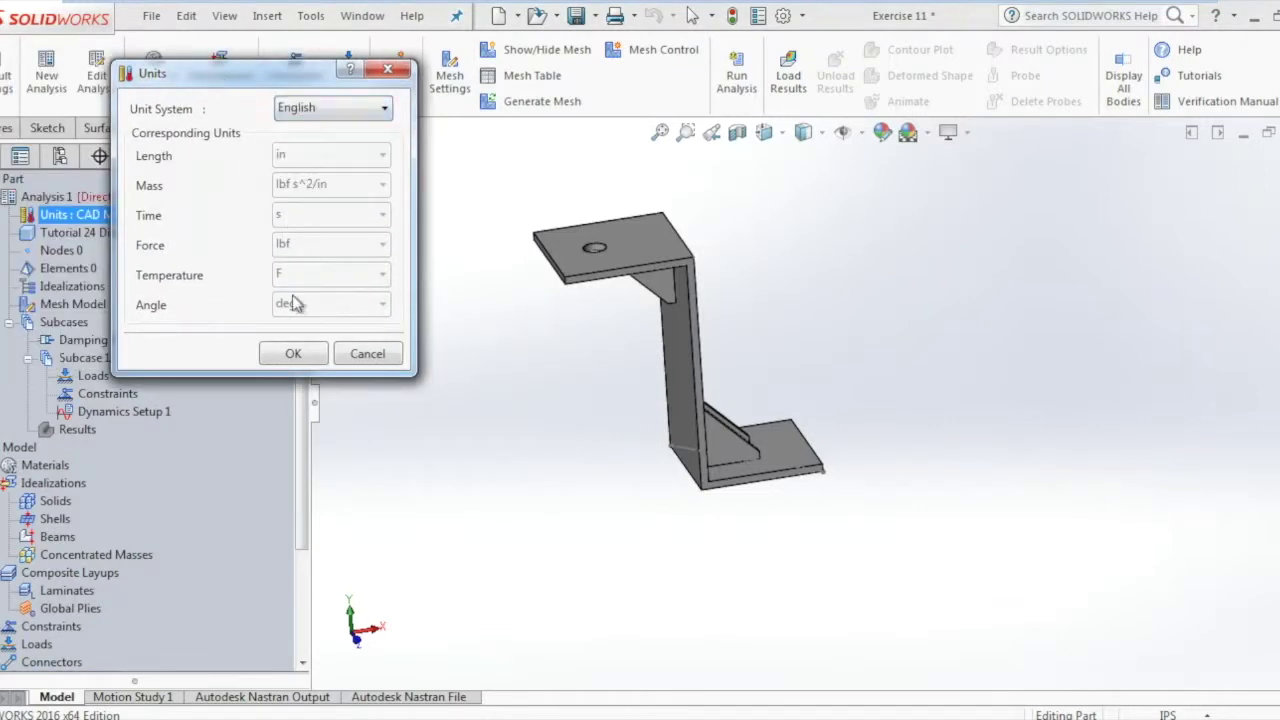
click(293, 352)
- Add Acceleration to Analysis 1's nodal output requests
click(84, 358)
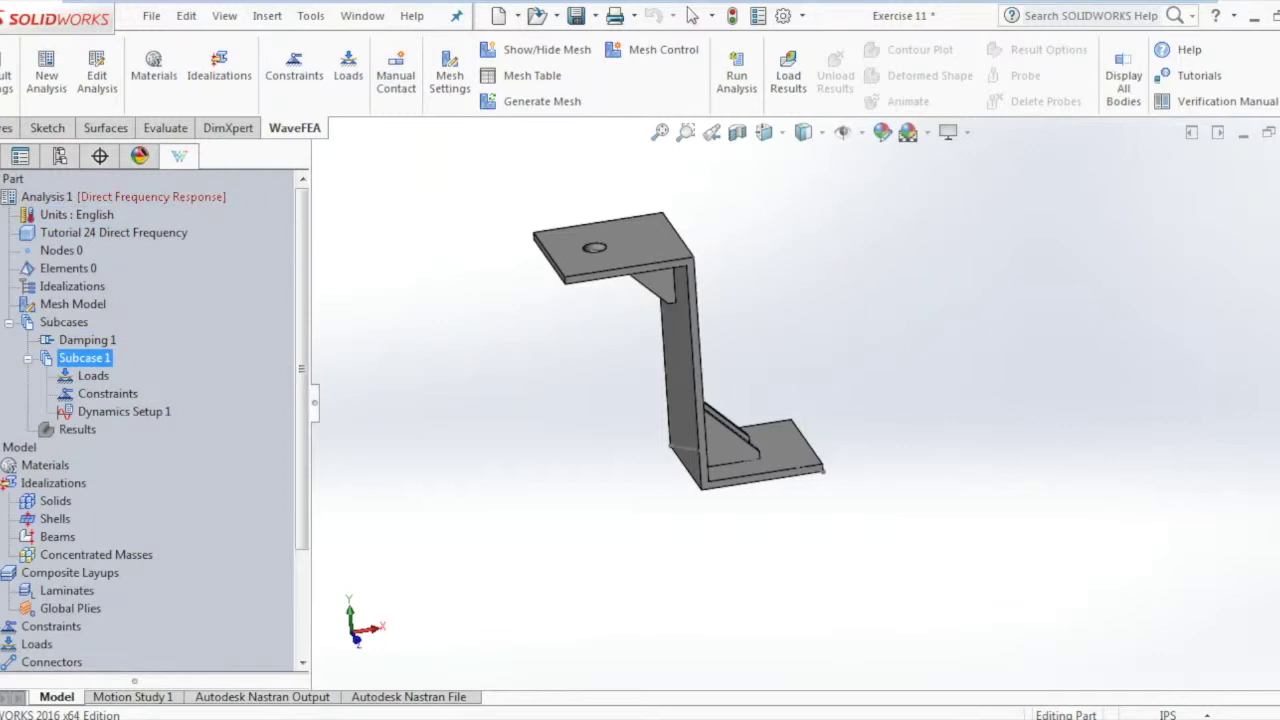
click(61, 197)
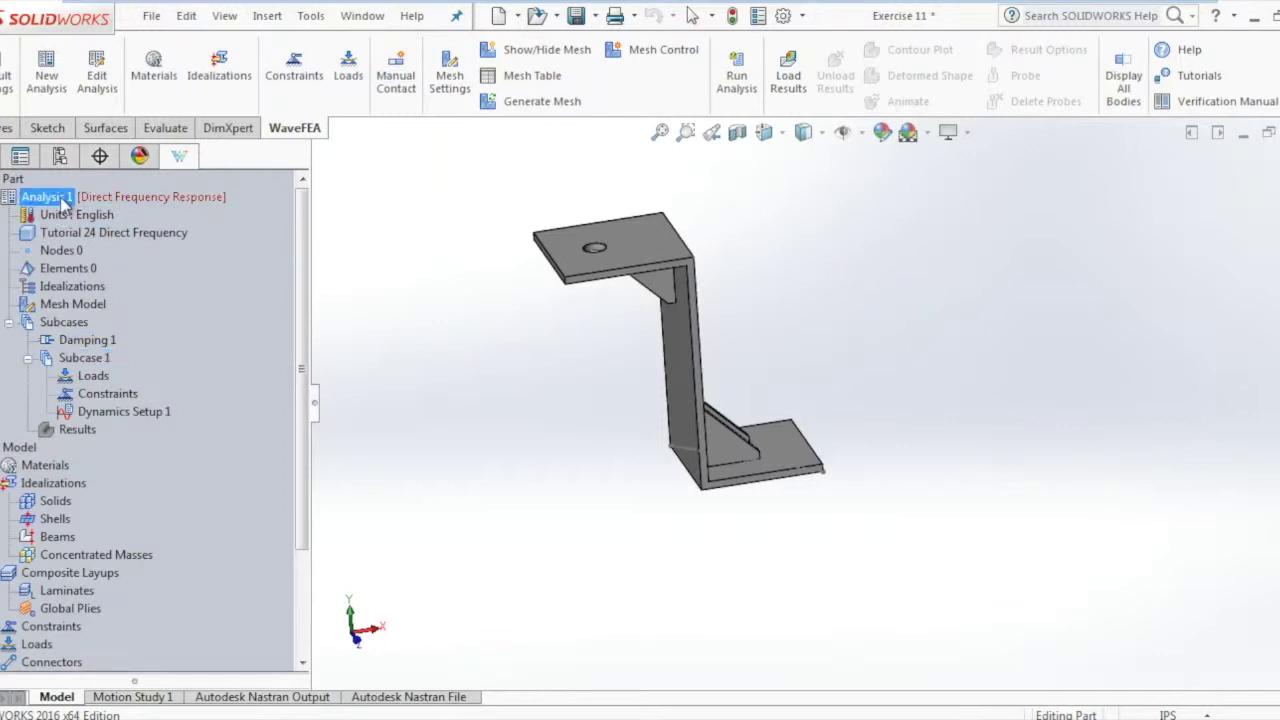
double_click(61, 197)
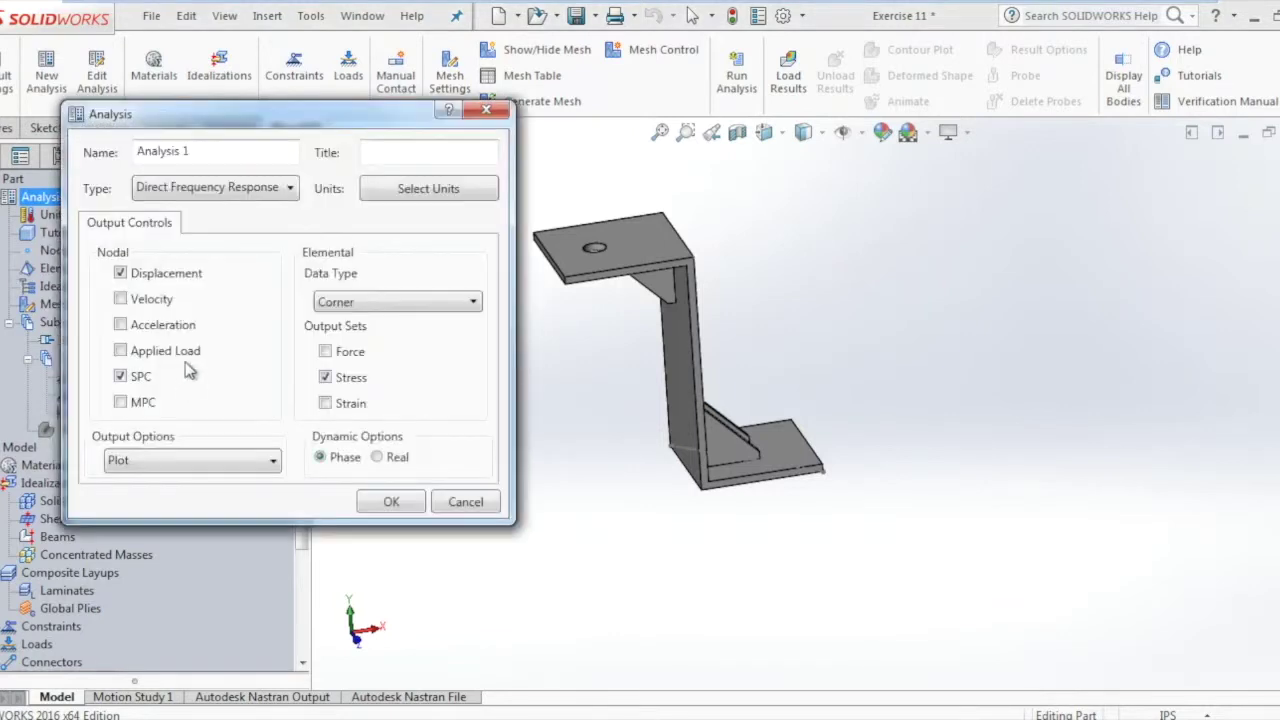
click(165, 326)
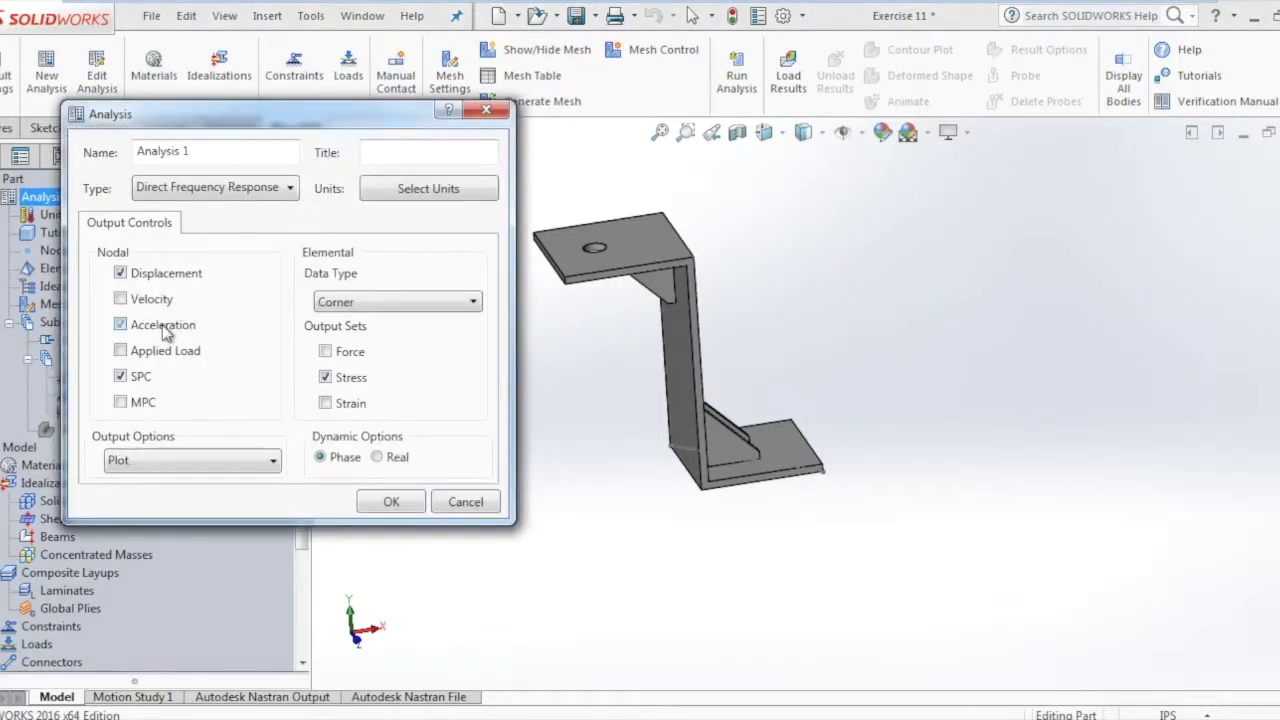
click(391, 502)
click(105, 411)
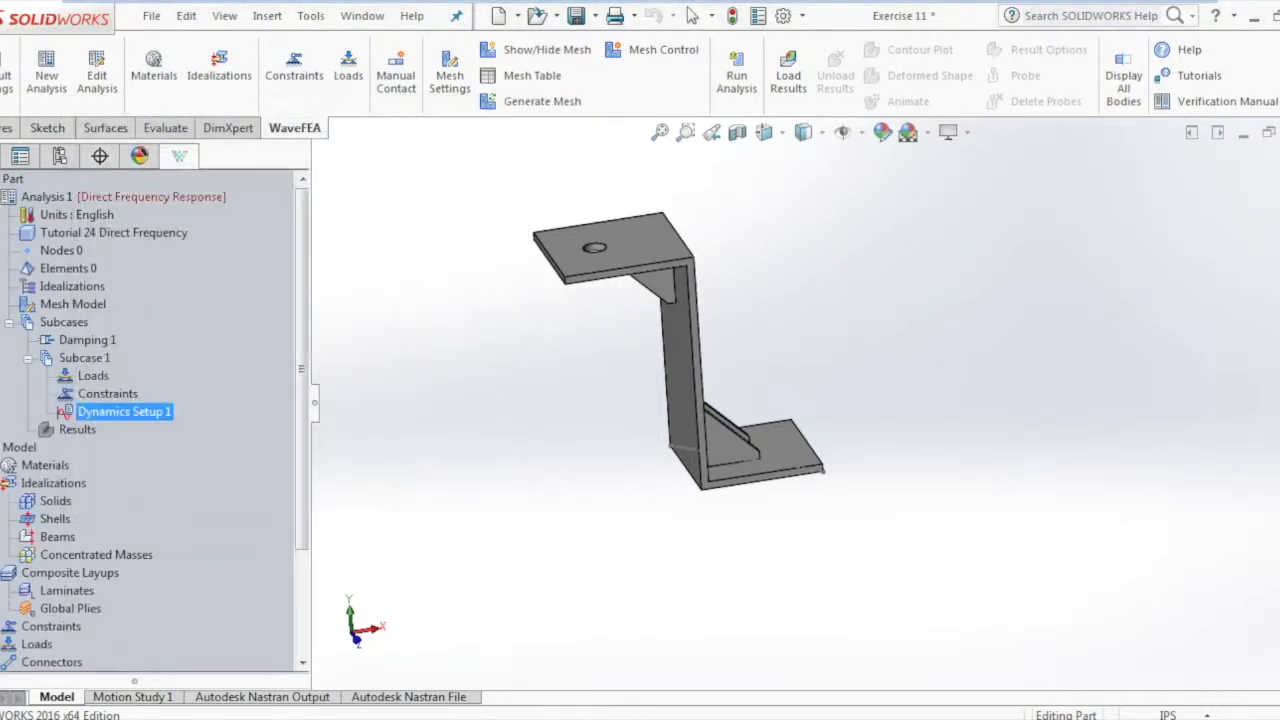
- Assign Aluminum 7075 Heat Treated (T6) Wrought from the Aluminium Alloys library to the part
click(153, 68)
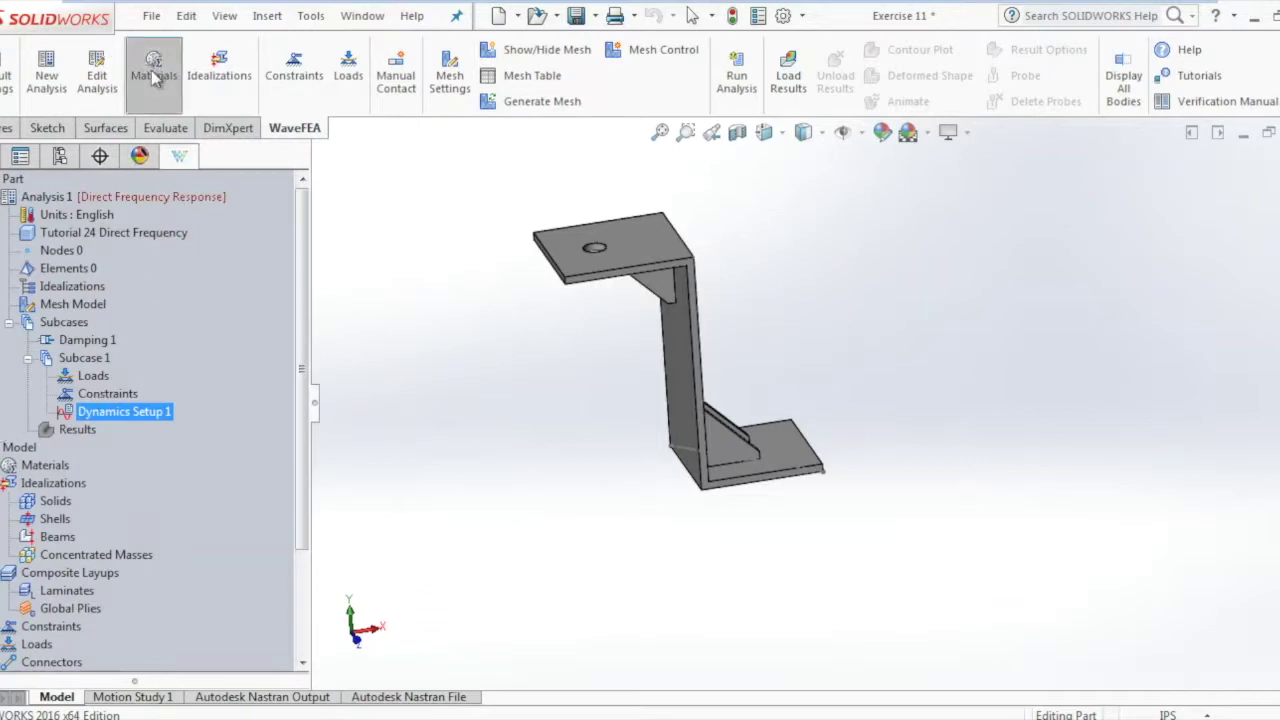
click(162, 152)
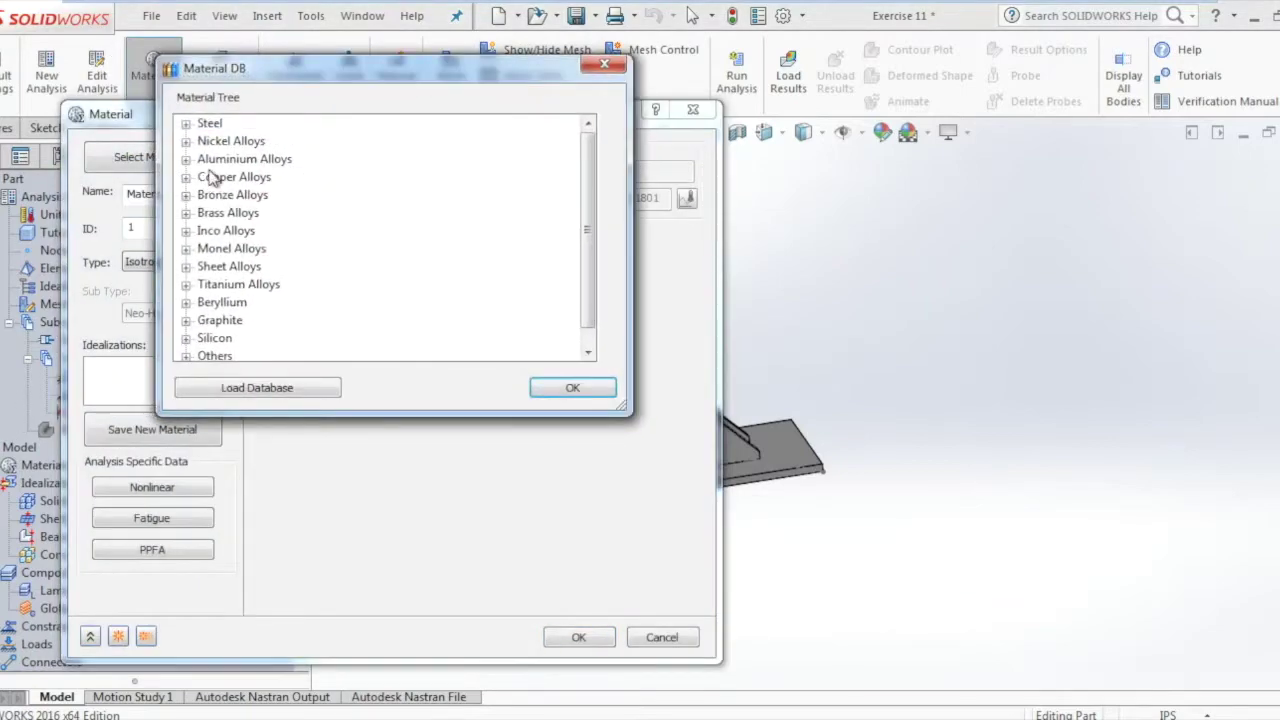
double_click(192, 162)
scroll(318, 260, down, 10)
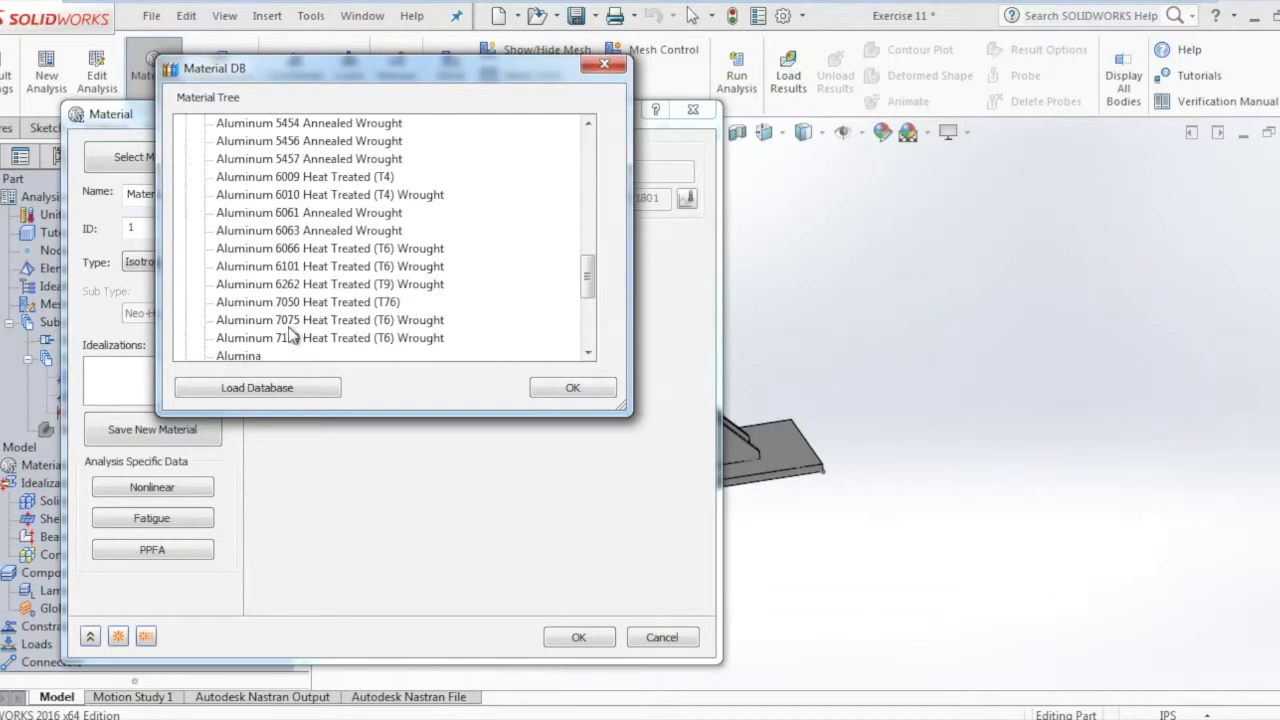
click(291, 321)
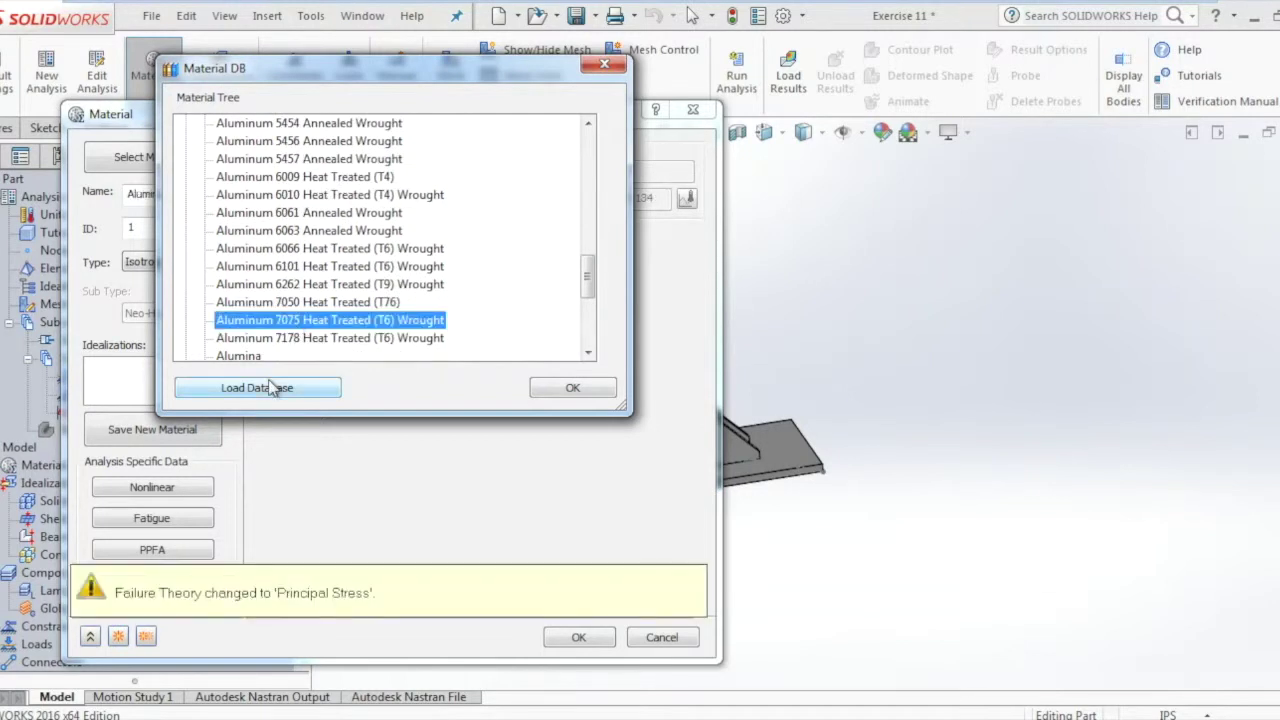
click(568, 392)
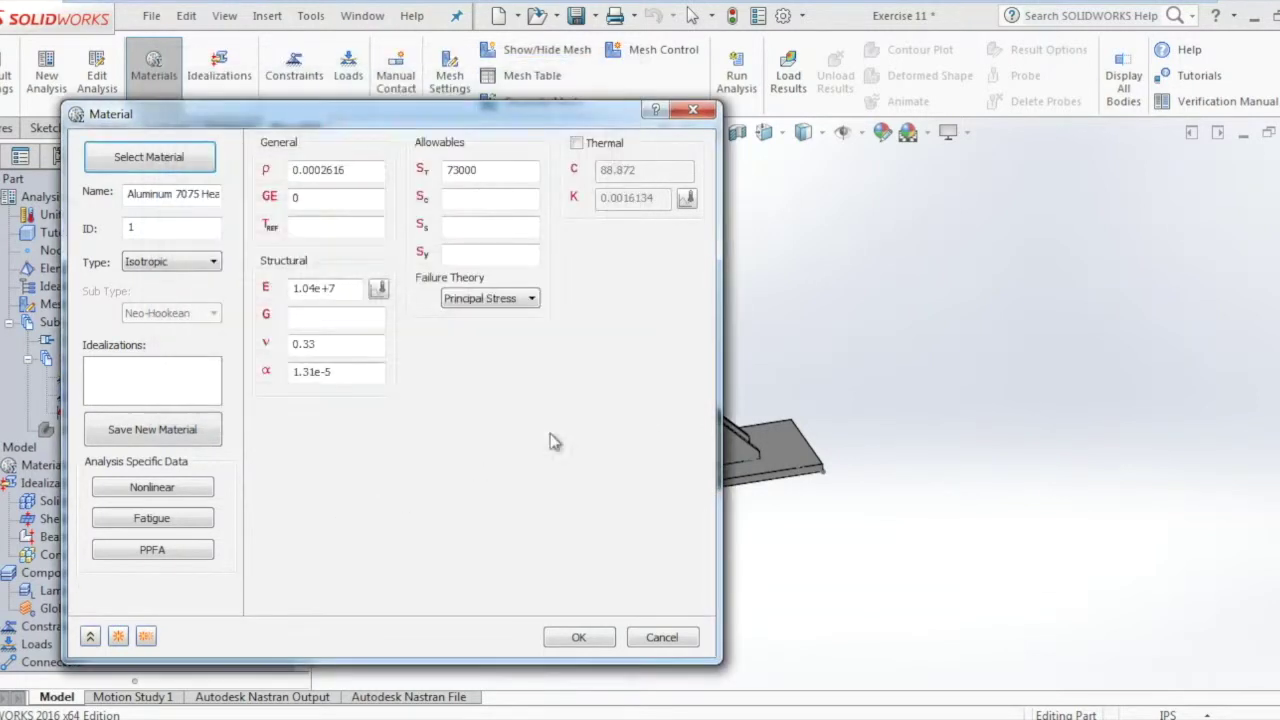
drag(166, 194, 400, 498)
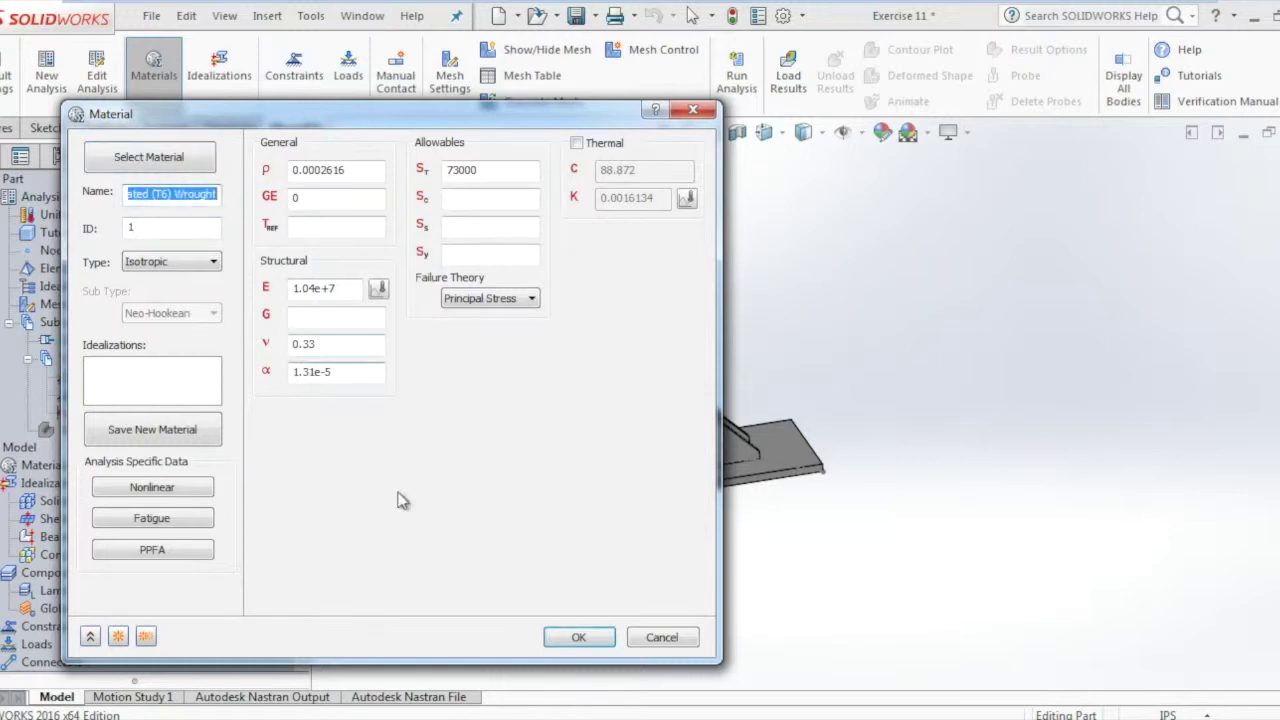
click(578, 637)
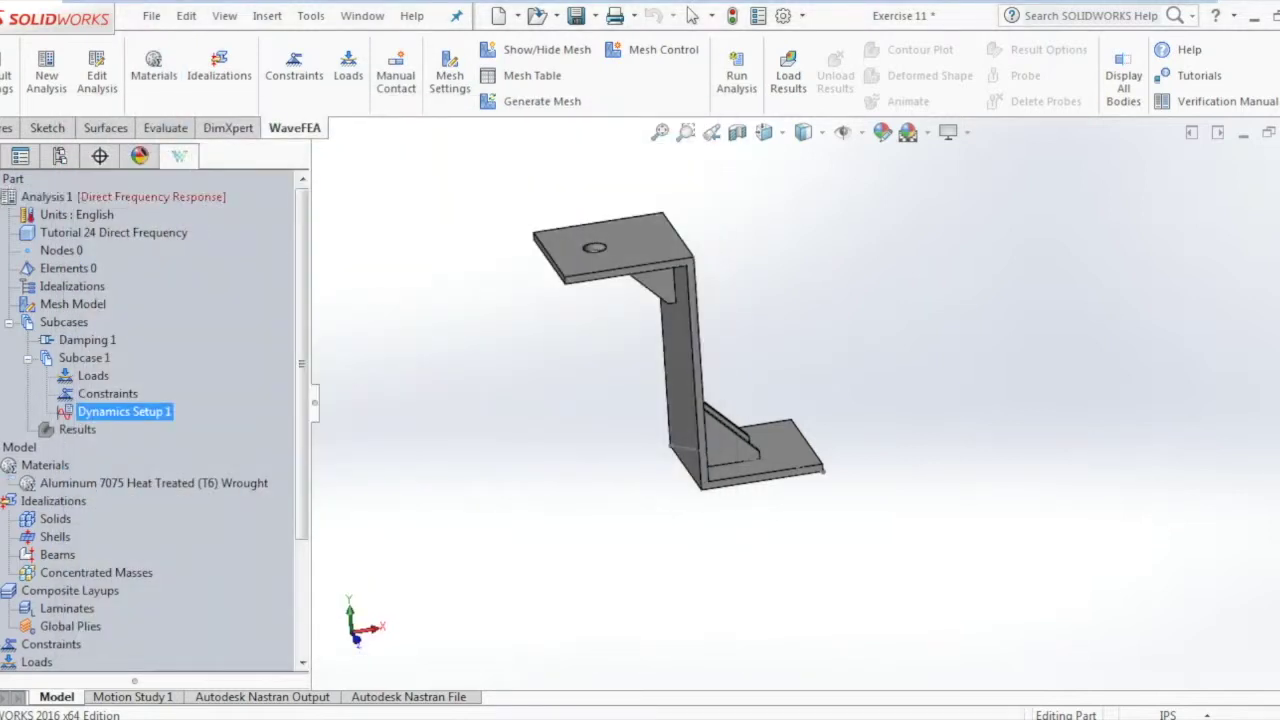
- Create solid-element idealization Solid 1 using Aluminum 7075
click(224, 80)
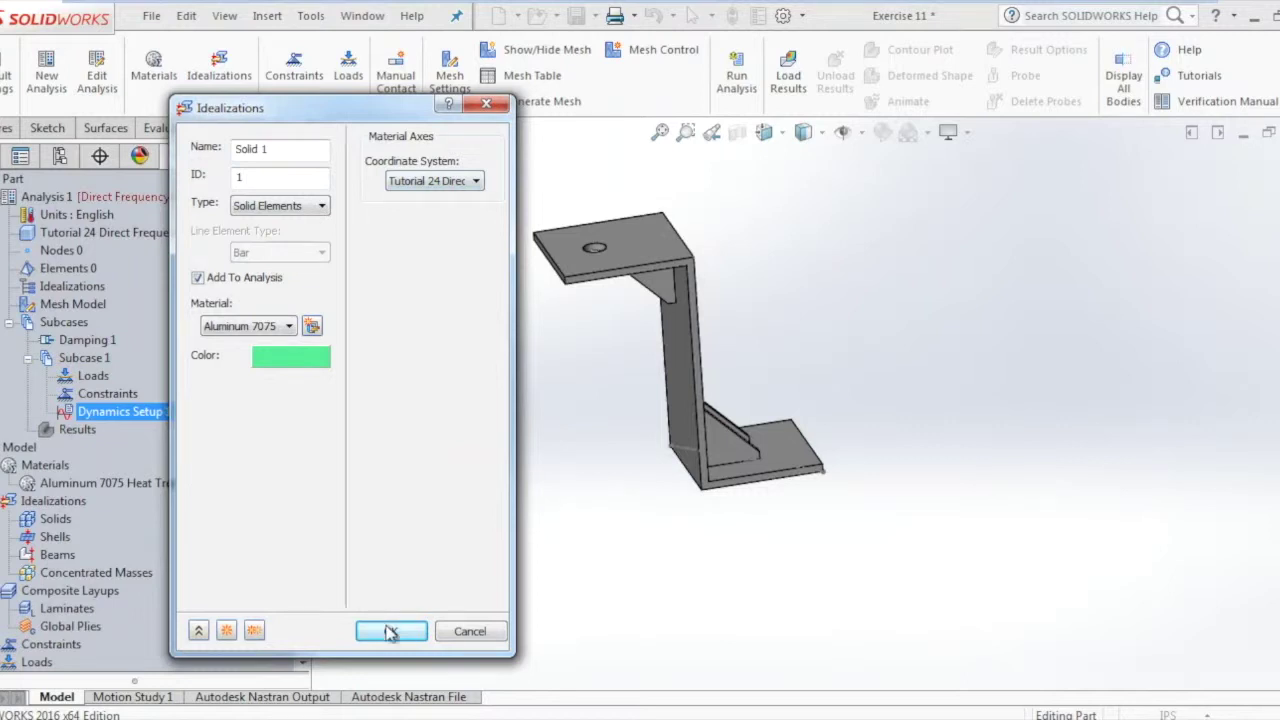
click(388, 628)
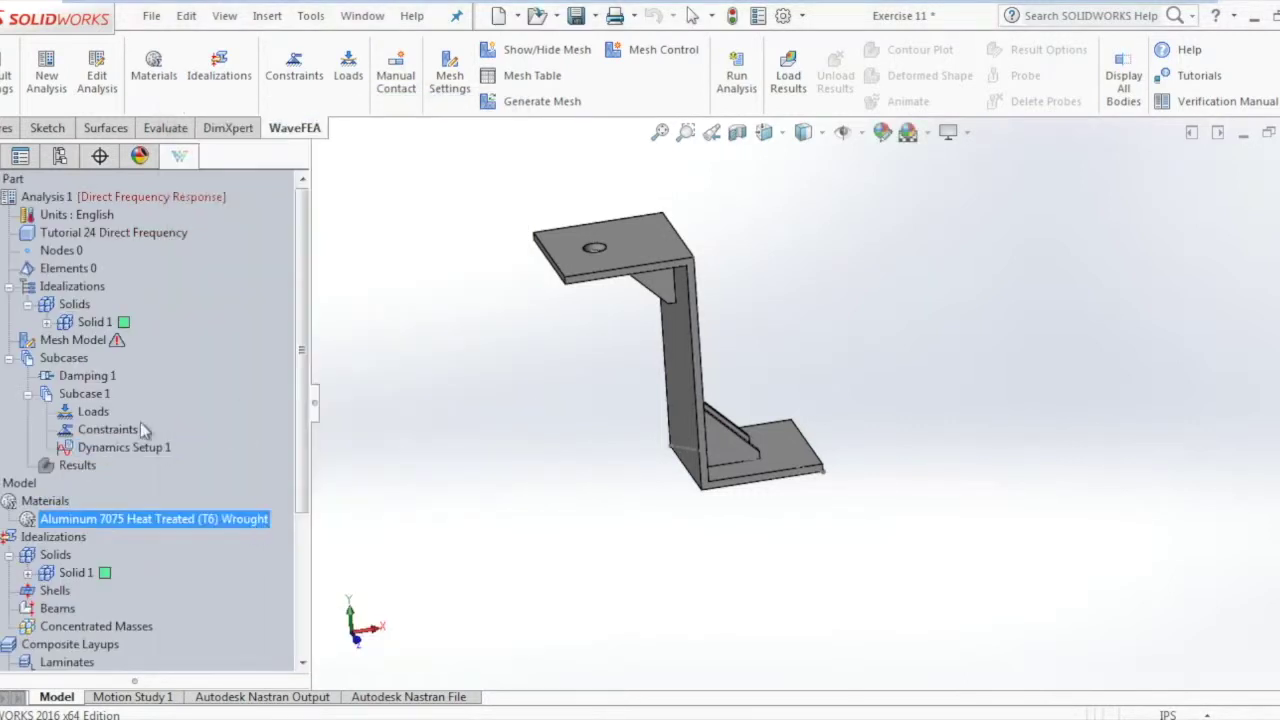
click(98, 392)
right_click(82, 340)
click(127, 354)
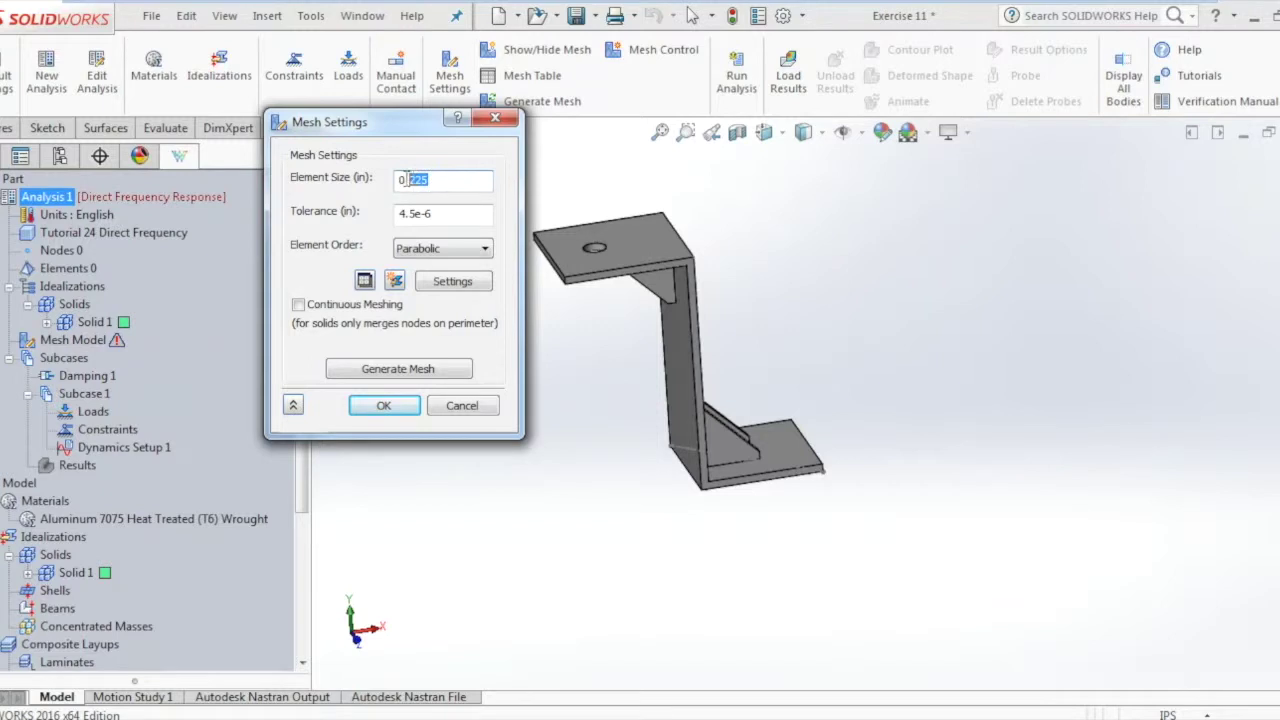
- Generate a 0.25 in parabolic mesh on the bracket: 4615 nodes, 2192 elements
text(25)
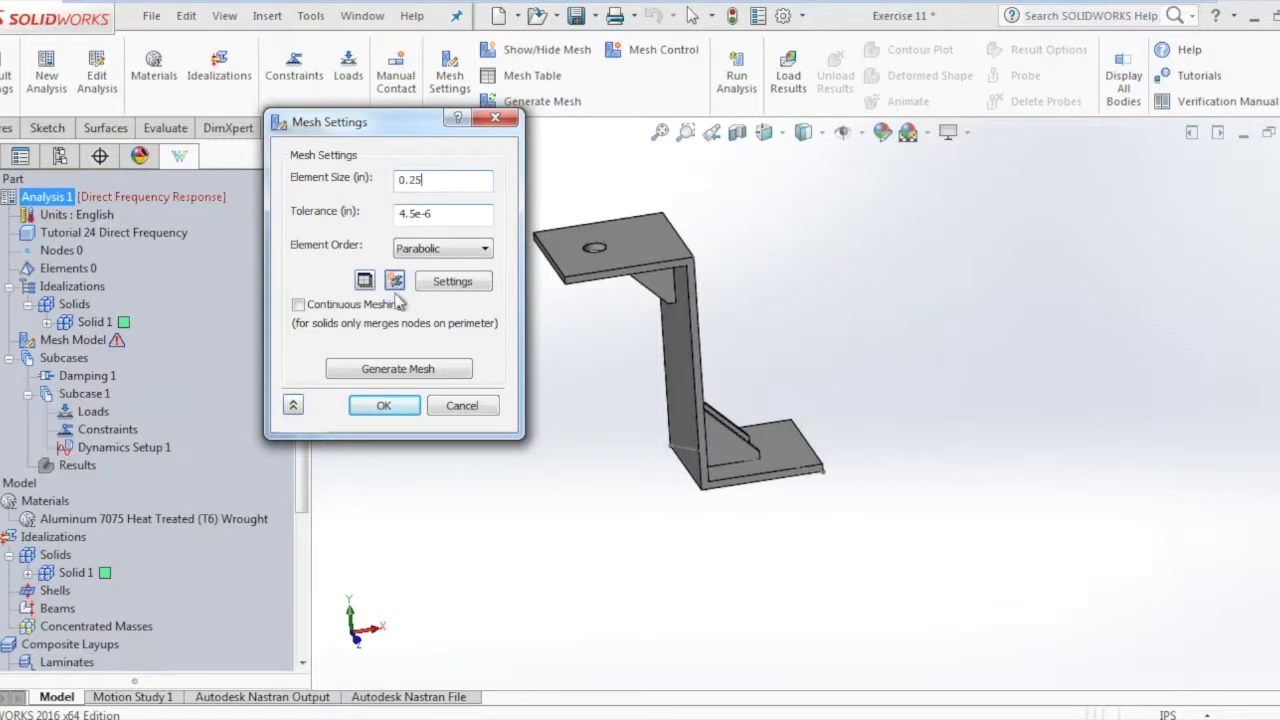
mouse_move(343, 313)
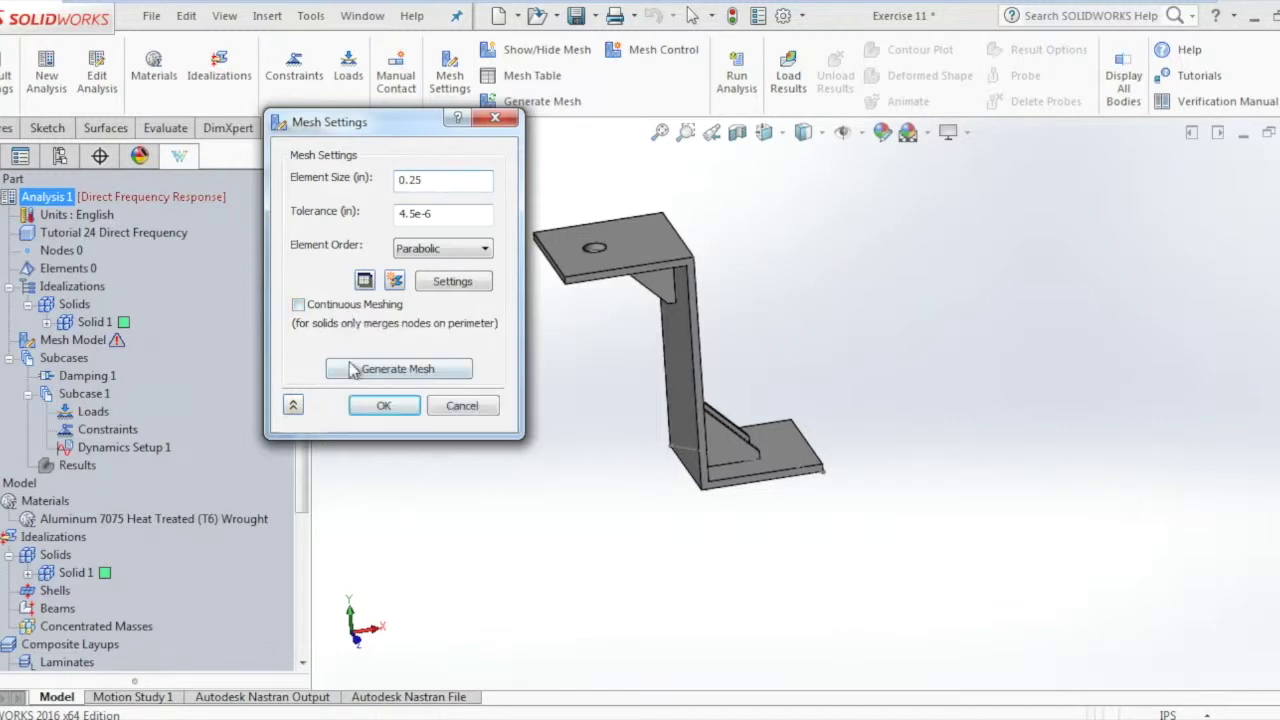
click(355, 370)
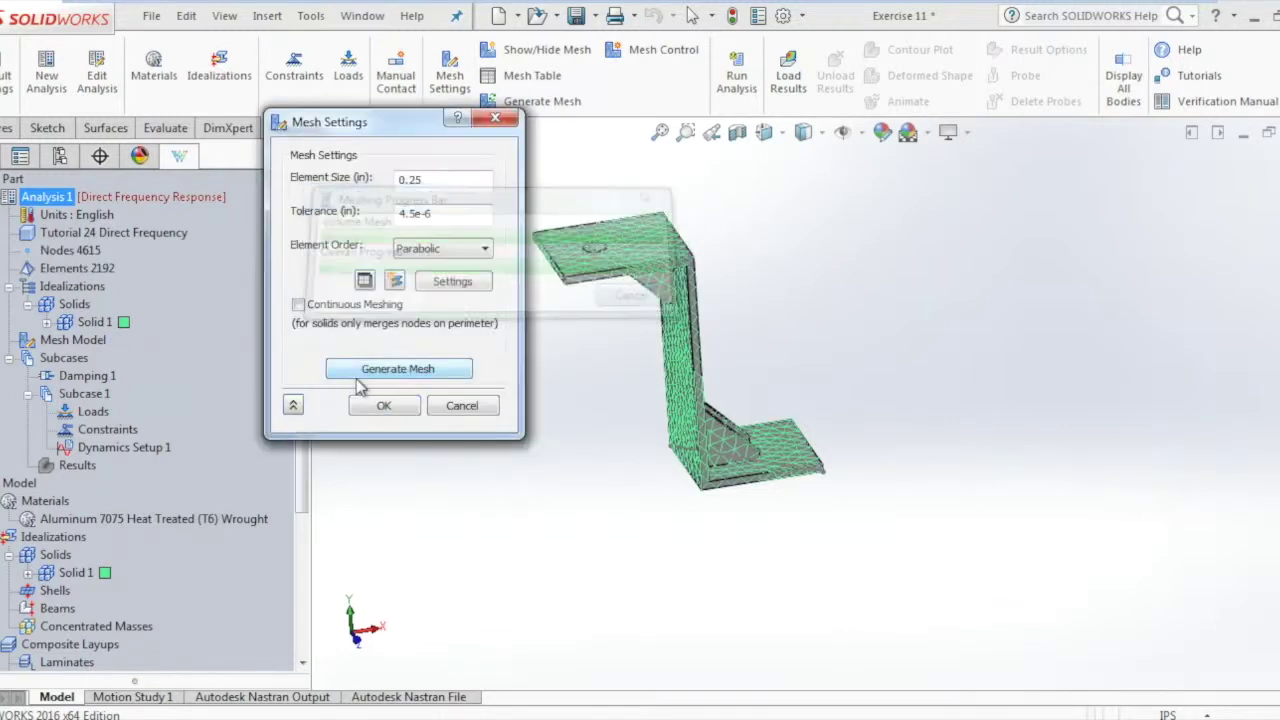
click(384, 405)
middle_drag(551, 457, 600, 454)
click(84, 393)
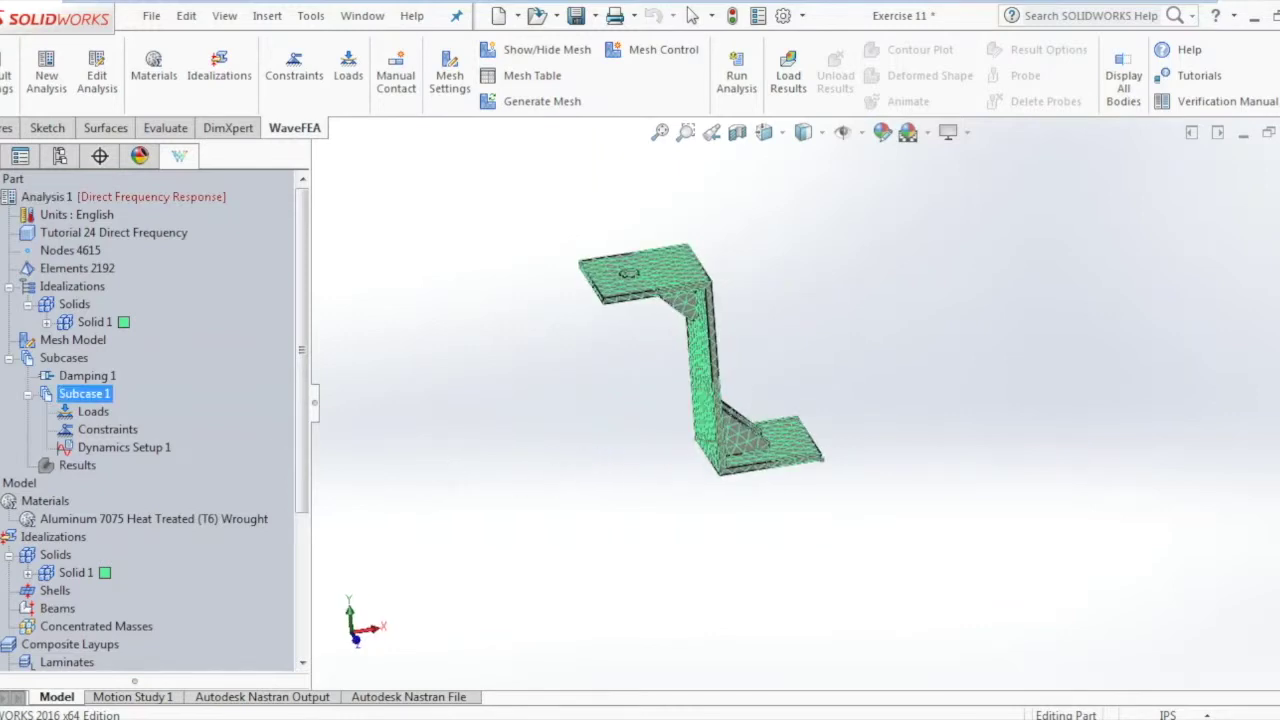
- Fix the bottom flange face in all six degrees of freedom as Constraint 1
click(294, 66)
middle_drag(705, 562, 805, 575)
click(740, 400)
click(487, 552)
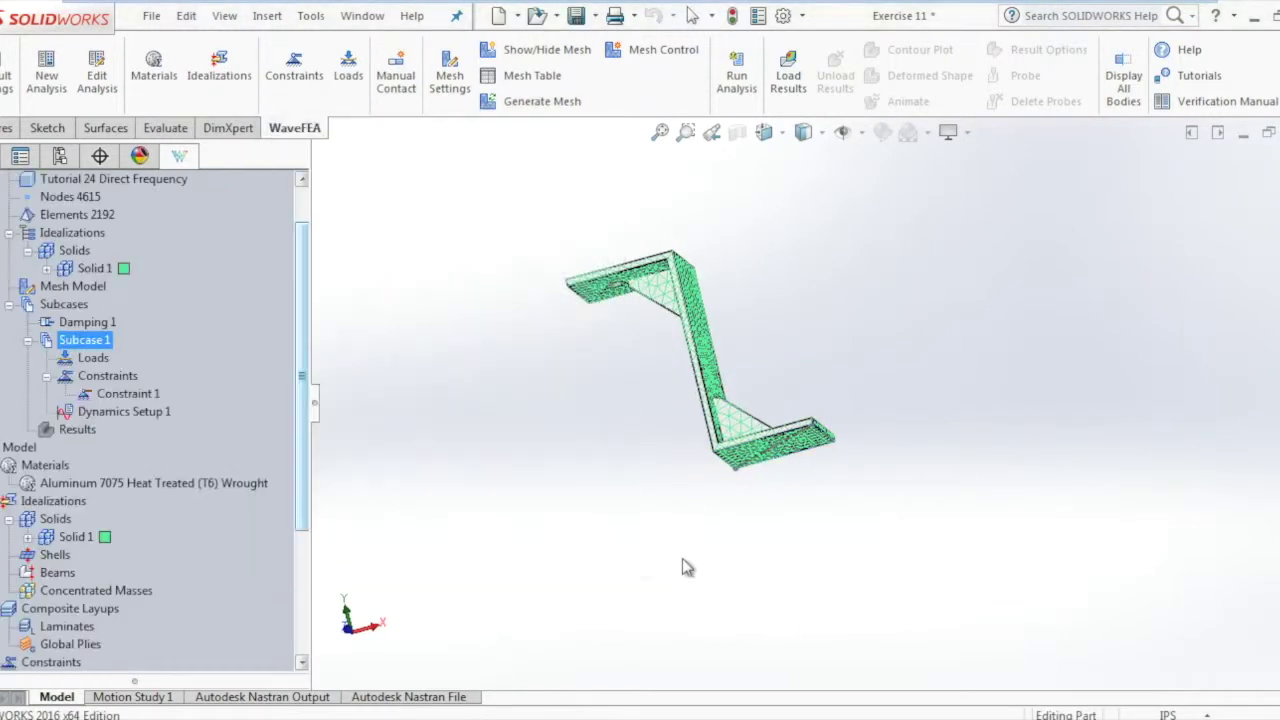
- Increase the constraint symbol density on Constraint 1
middle_drag(709, 491, 690, 470)
click(128, 393)
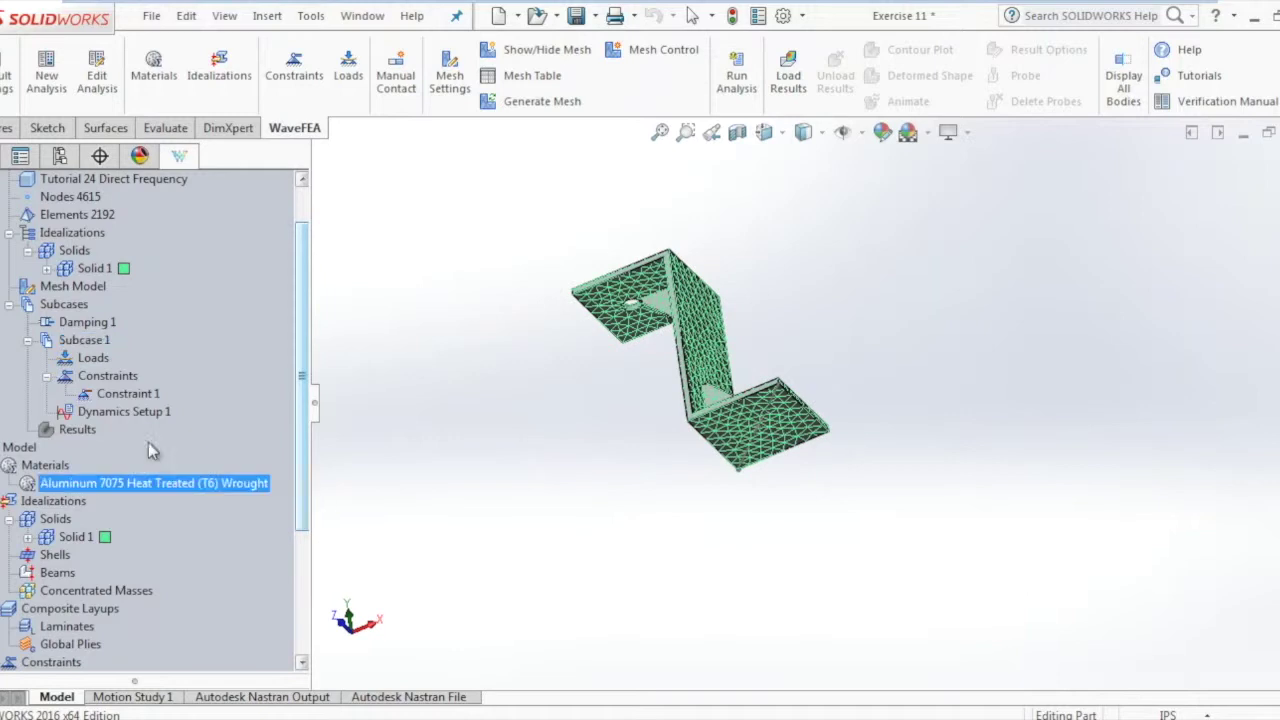
double_click(128, 395)
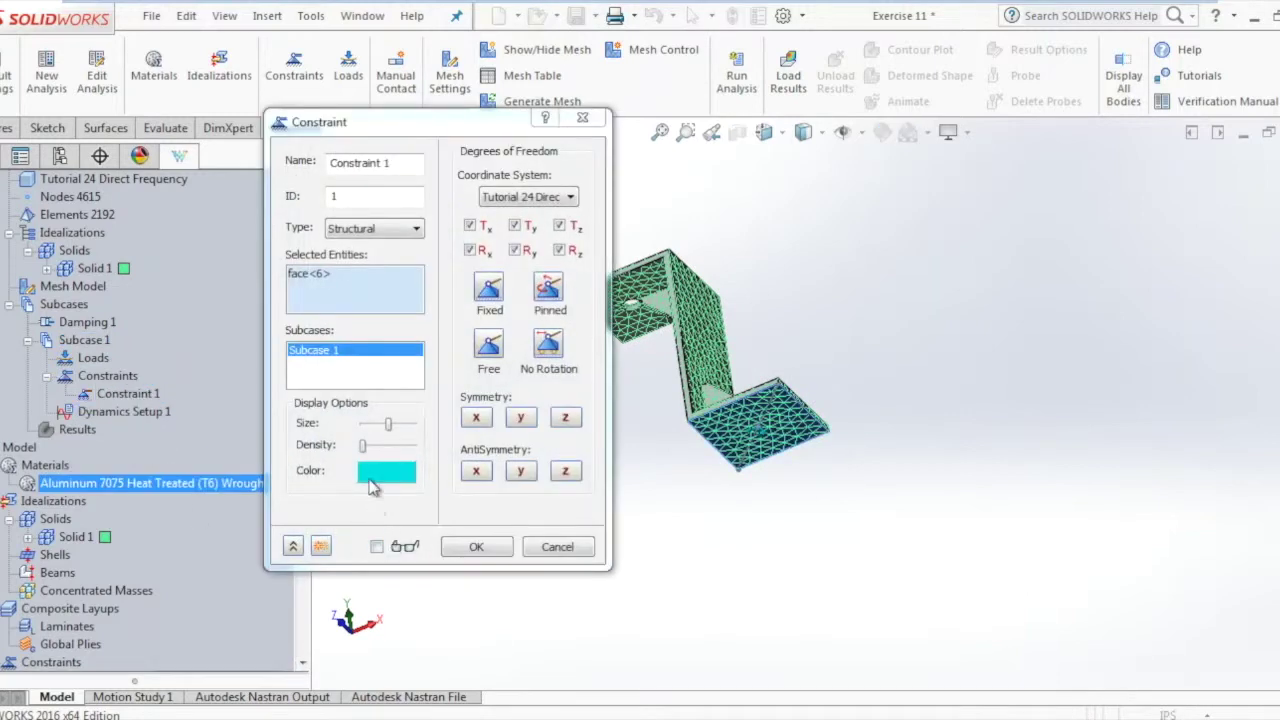
click(388, 446)
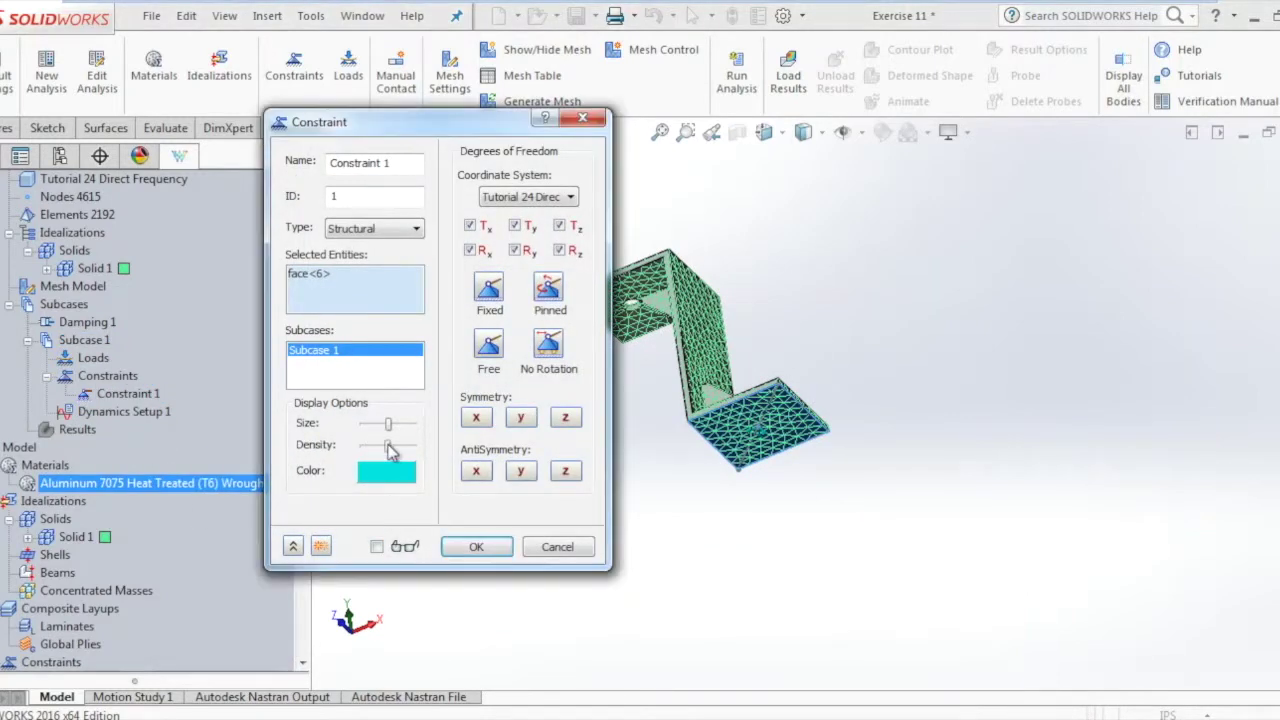
click(482, 553)
- Turn on display of Constraint 1's symbols and inspect the bottom flange
mouse_move(526, 596)
middle_down()
mouse_move(520, 631)
mouse_move(660, 594)
mouse_move(531, 571)
middle_up()
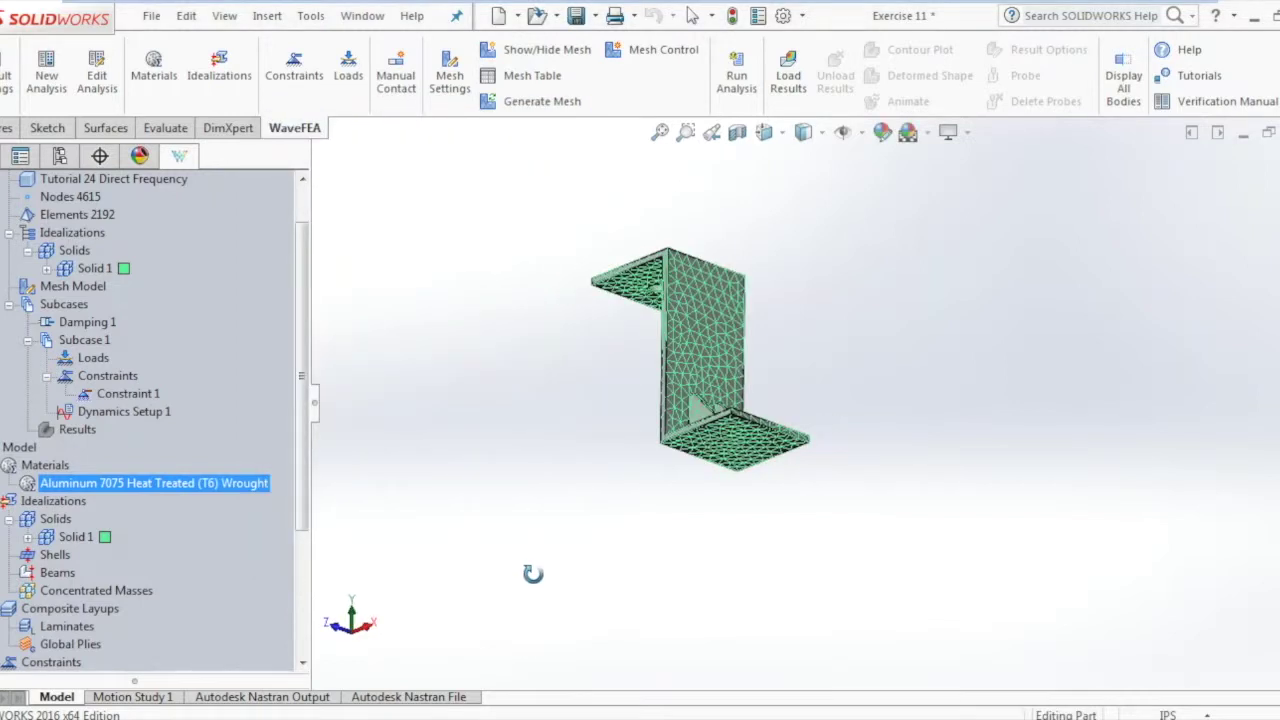
click(140, 396)
double_click(140, 396)
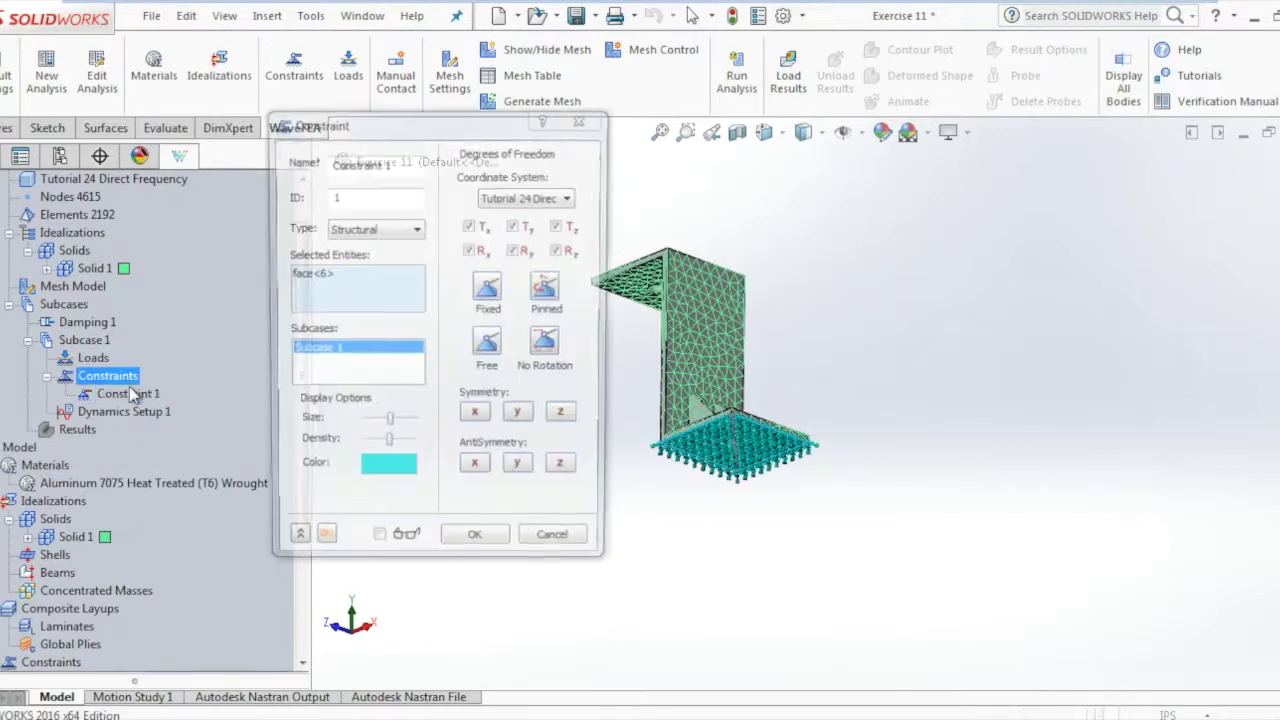
click(376, 546)
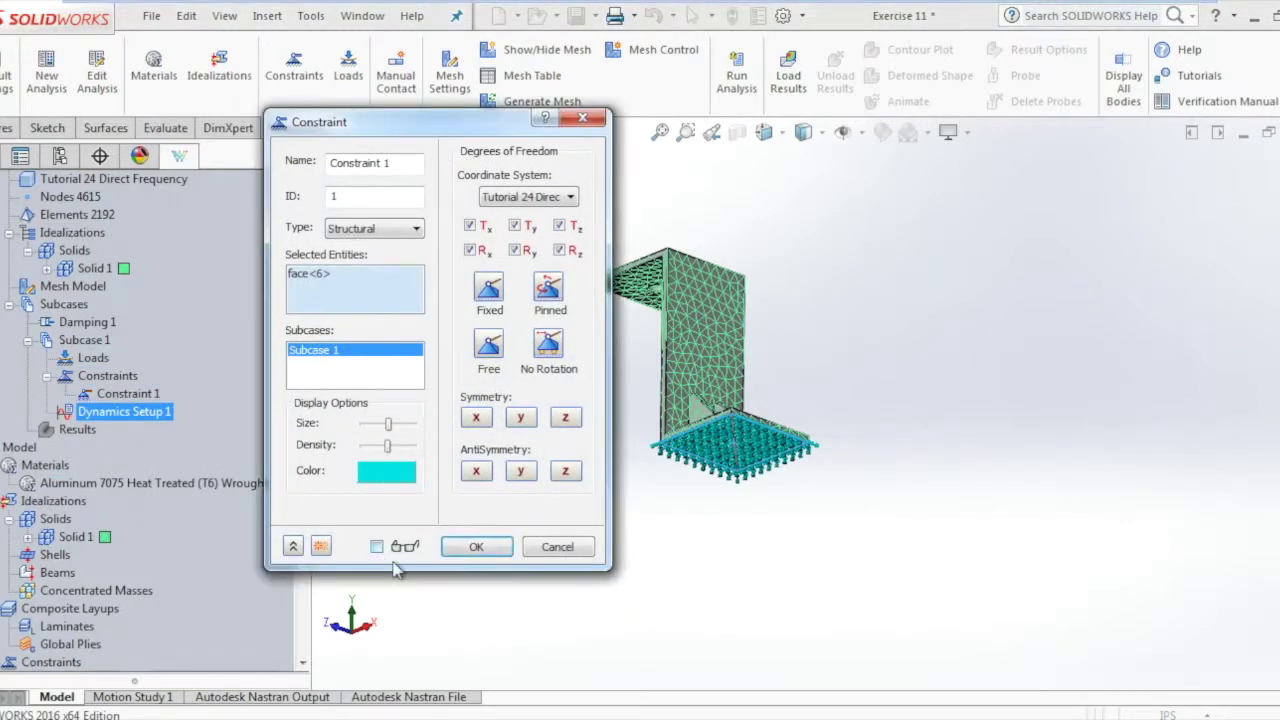
click(477, 547)
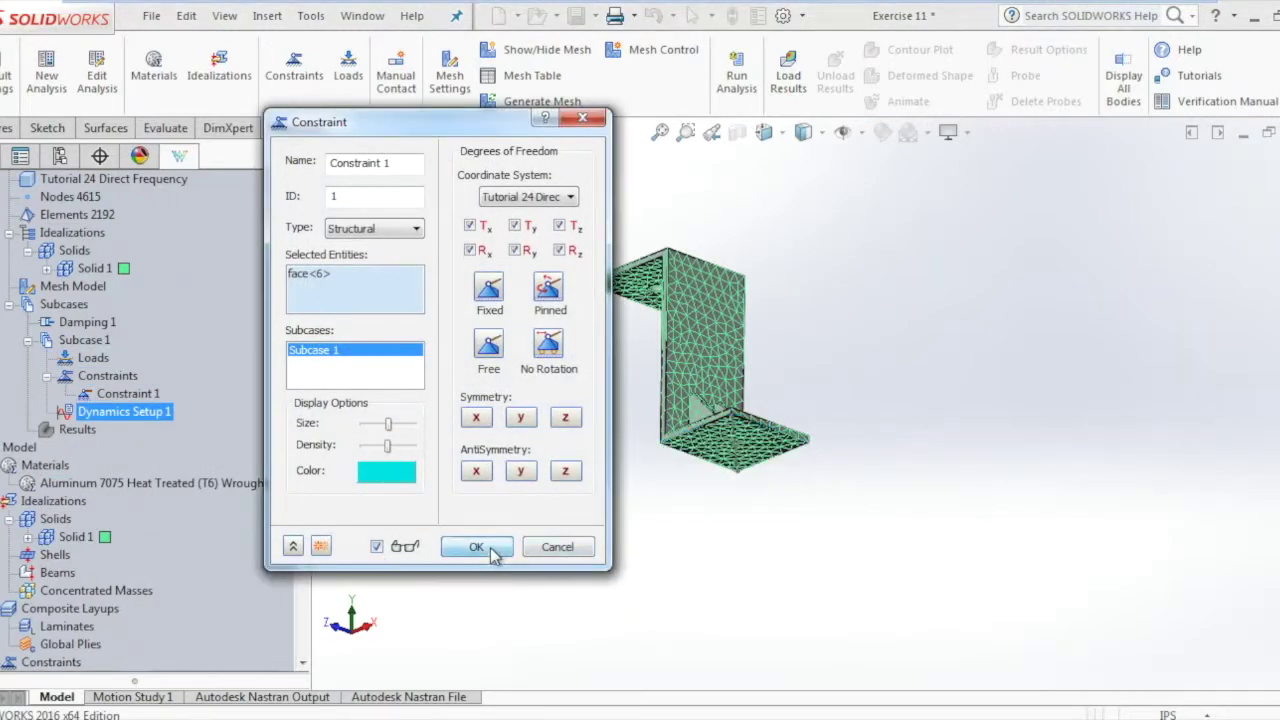
middle_drag(632, 500, 738, 545)
scroll(736, 476, up, 3)
- Check the Display Options in the analysis Default Settings, with Constraints enabled, and close them
right_click(223, 334)
click(282, 441)
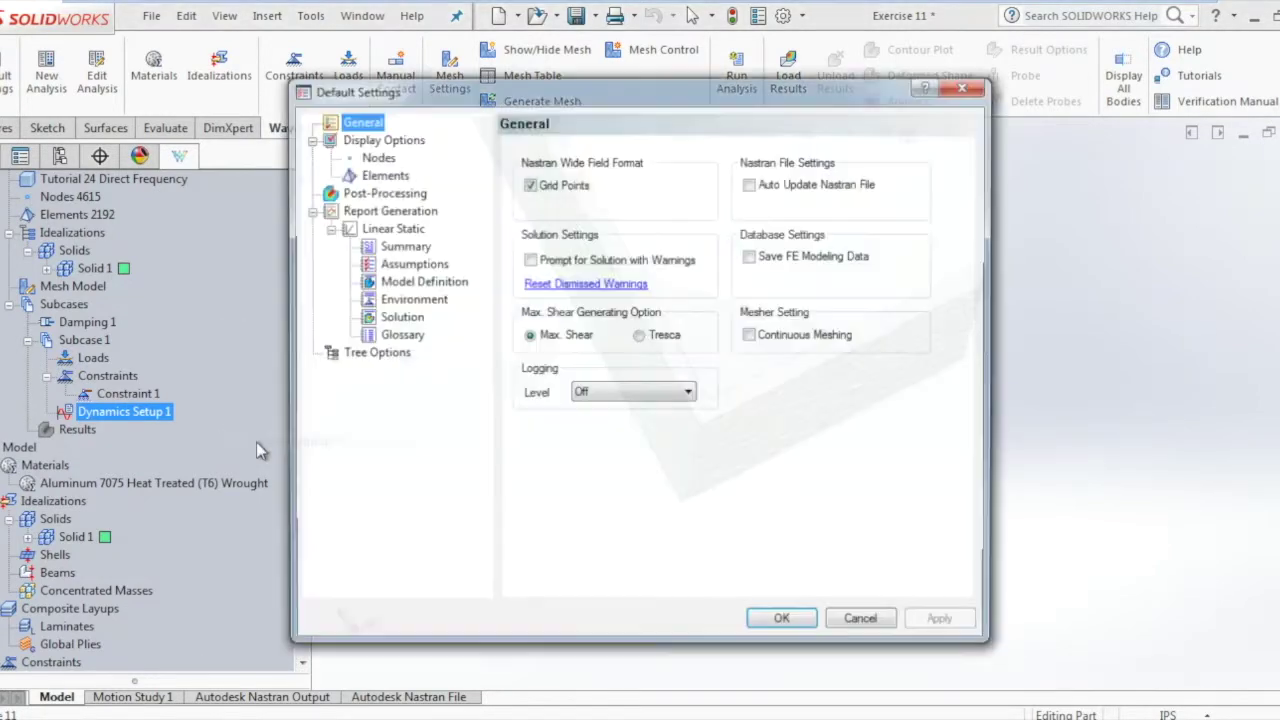
click(376, 140)
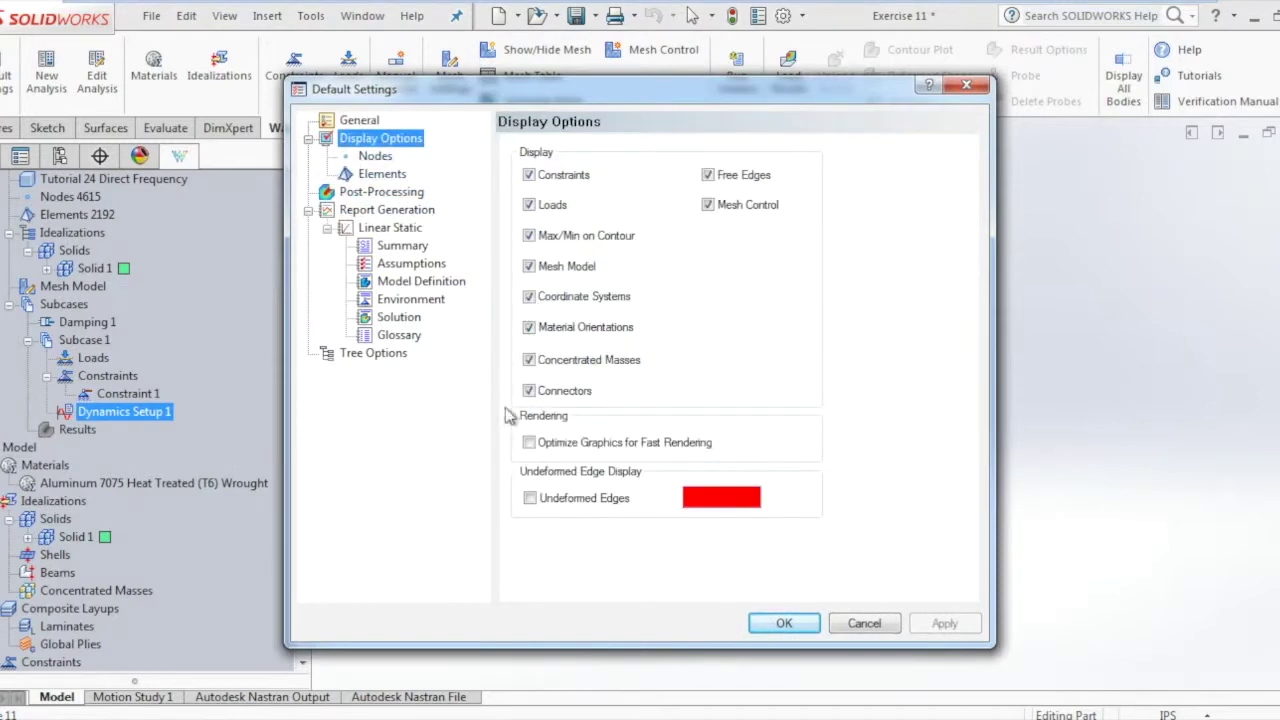
click(780, 623)
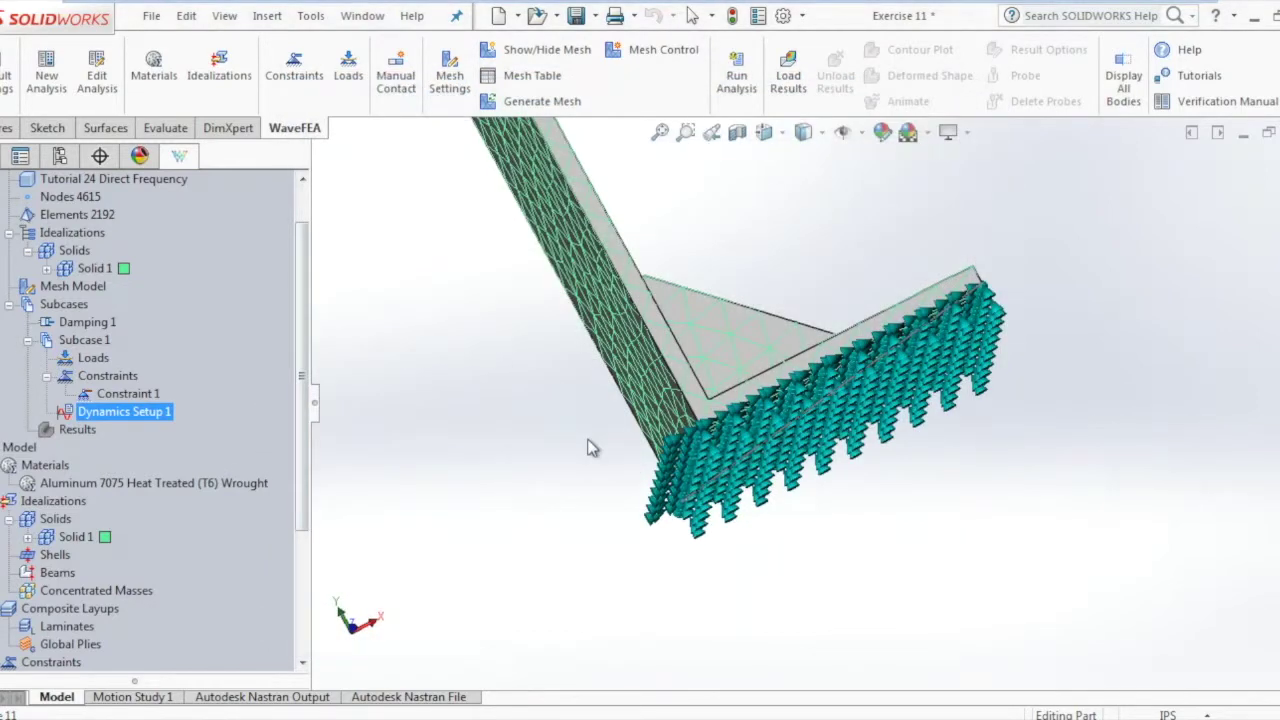
middle_drag(589, 443, 703, 514)
click(19, 447)
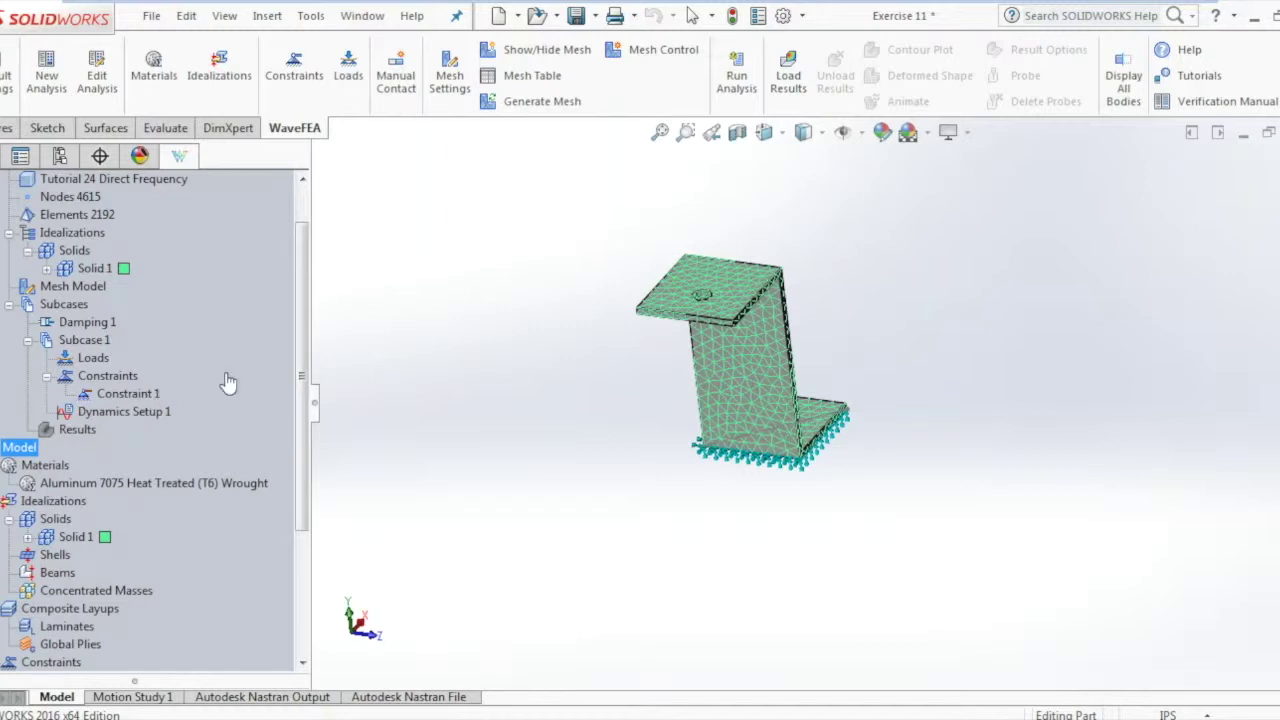
- Apply a −100 lbf Fy force to the hole face on the top flange
click(349, 90)
drag(385, 135, 299, 94)
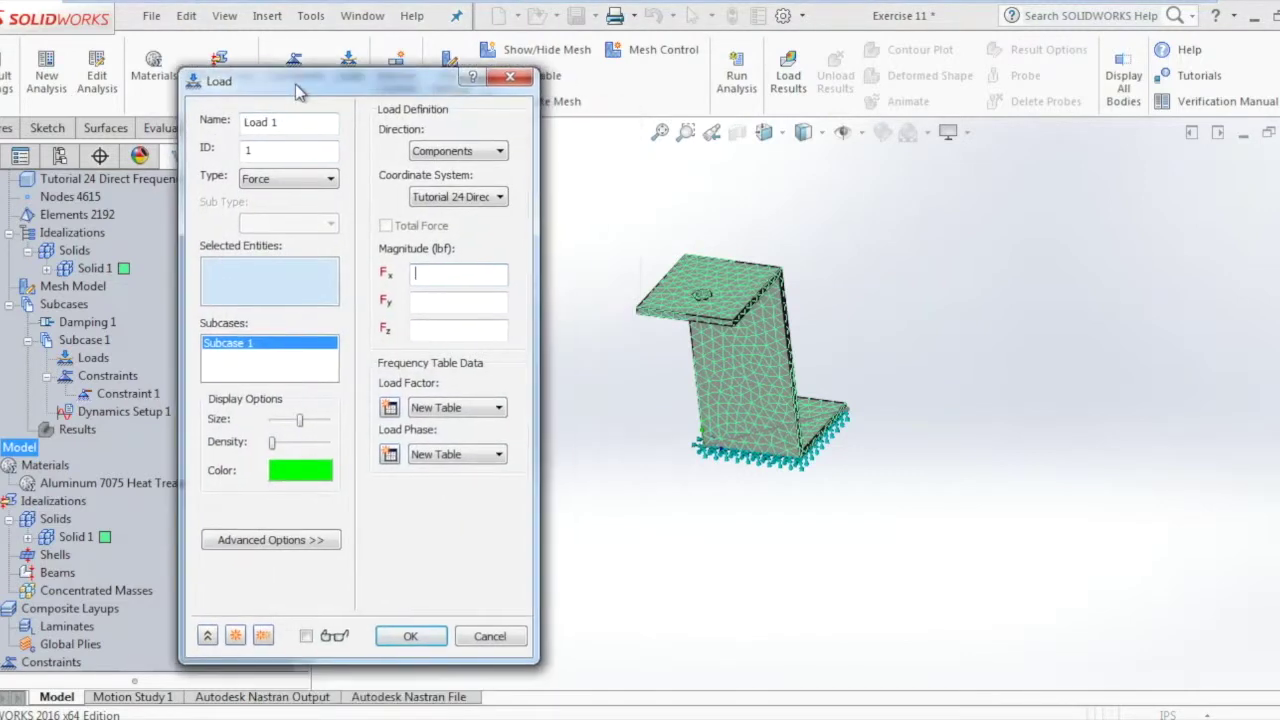
click(446, 303)
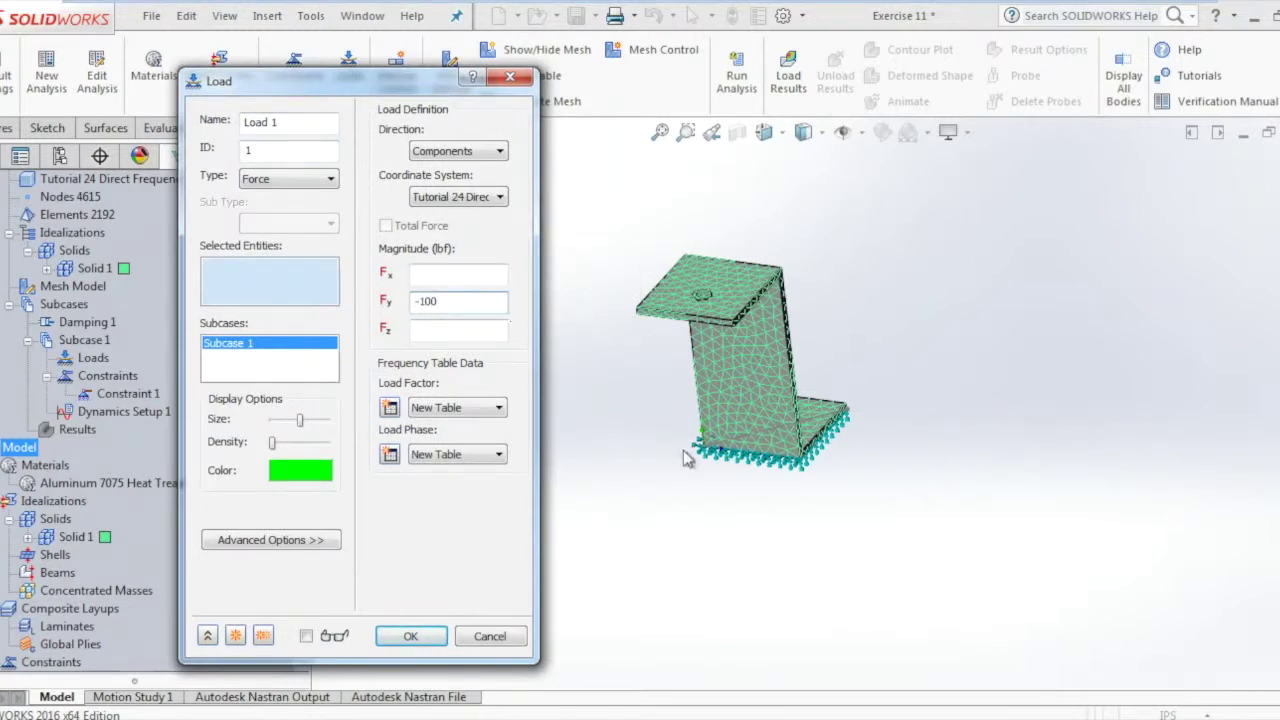
scroll(704, 432, down, 2)
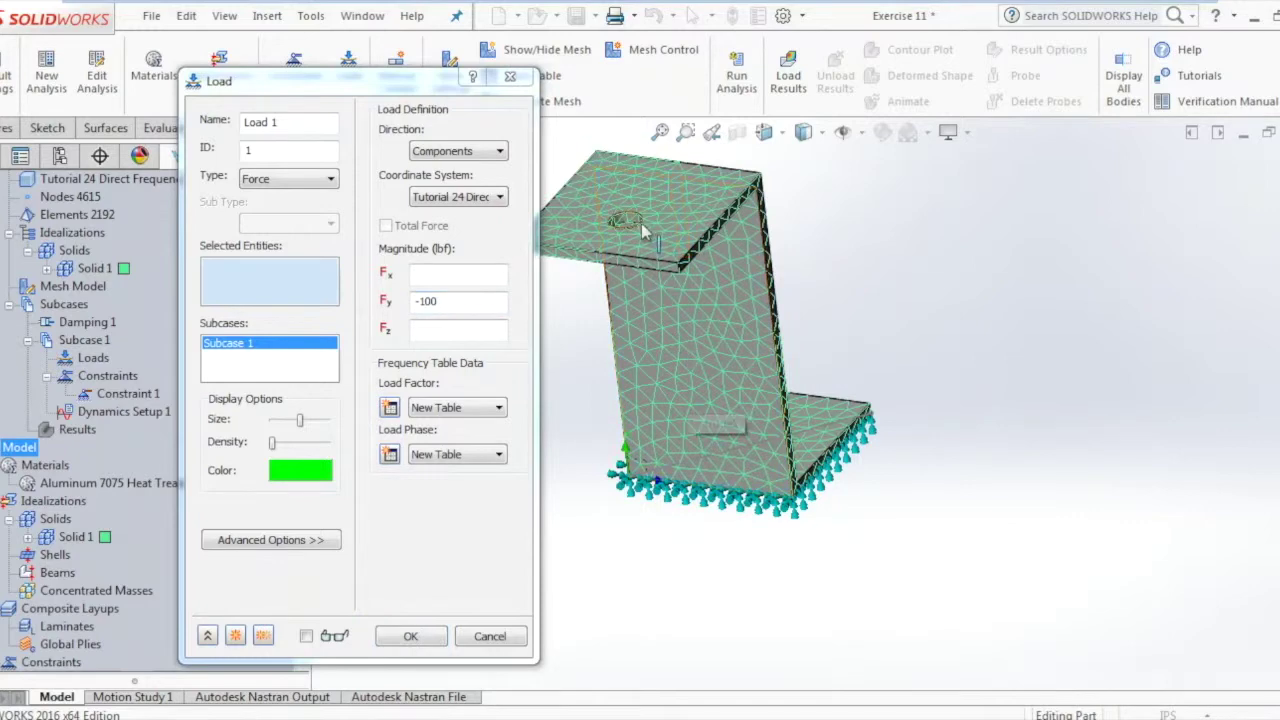
scroll(641, 223, down, 3)
scroll(660, 260, down, 2)
click(648, 272)
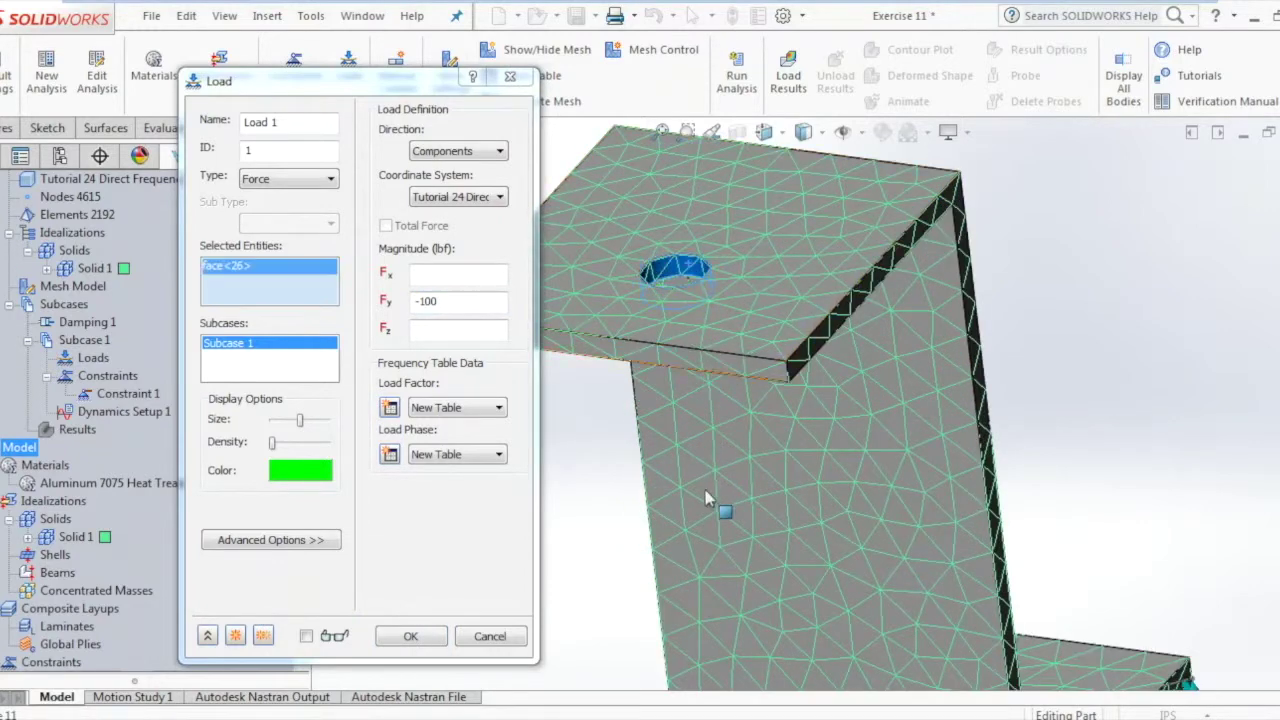
- Raise the load symbol density, show the load arrows, and create a new load factor table
scroll(690, 525, up, 3)
drag(272, 442, 299, 442)
click(306, 636)
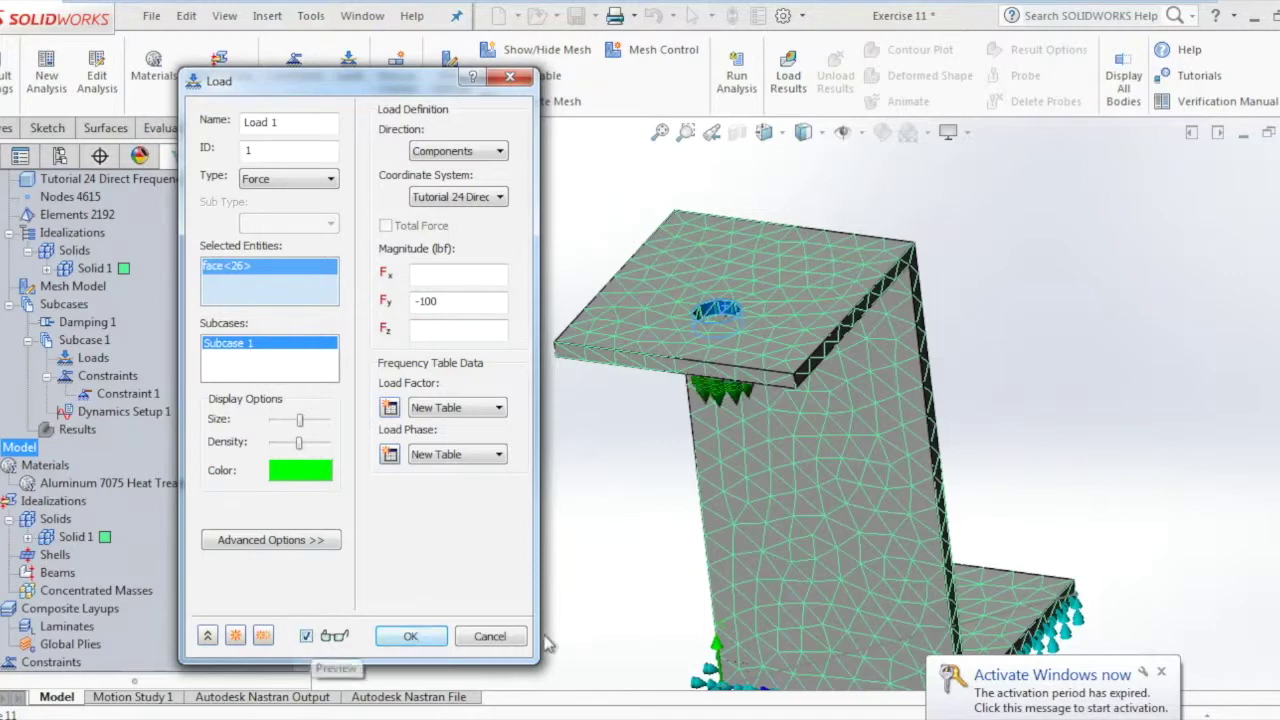
click(389, 407)
- Set Table 1 as Load Scale Factor vs. Frequency with factor 1 at 100 and 300 Hz, and preview its plot
click(605, 162)
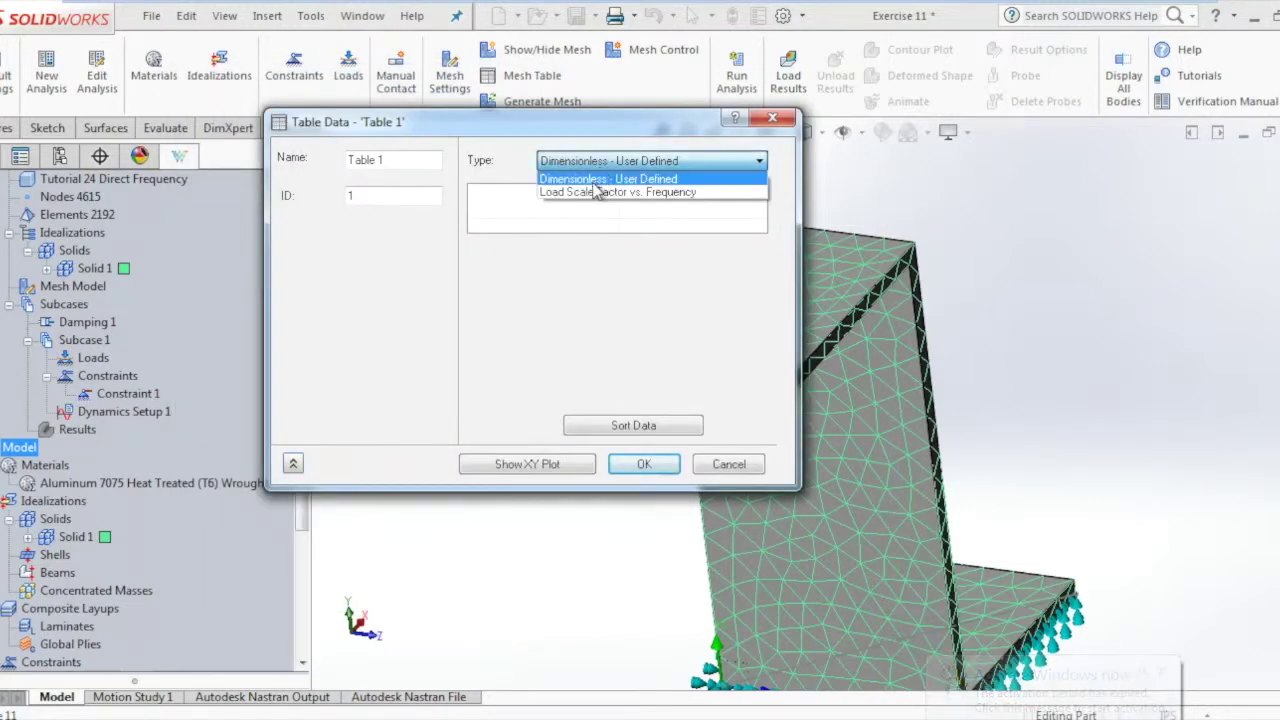
click(610, 187)
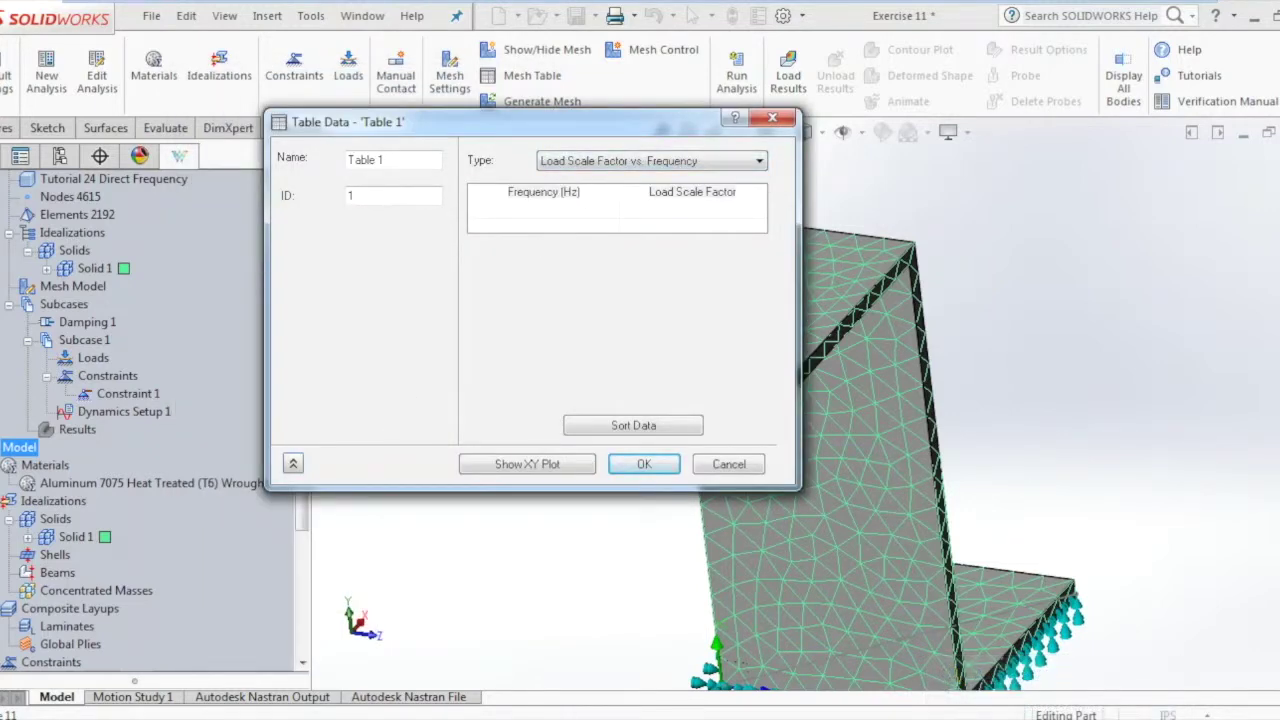
click(555, 213)
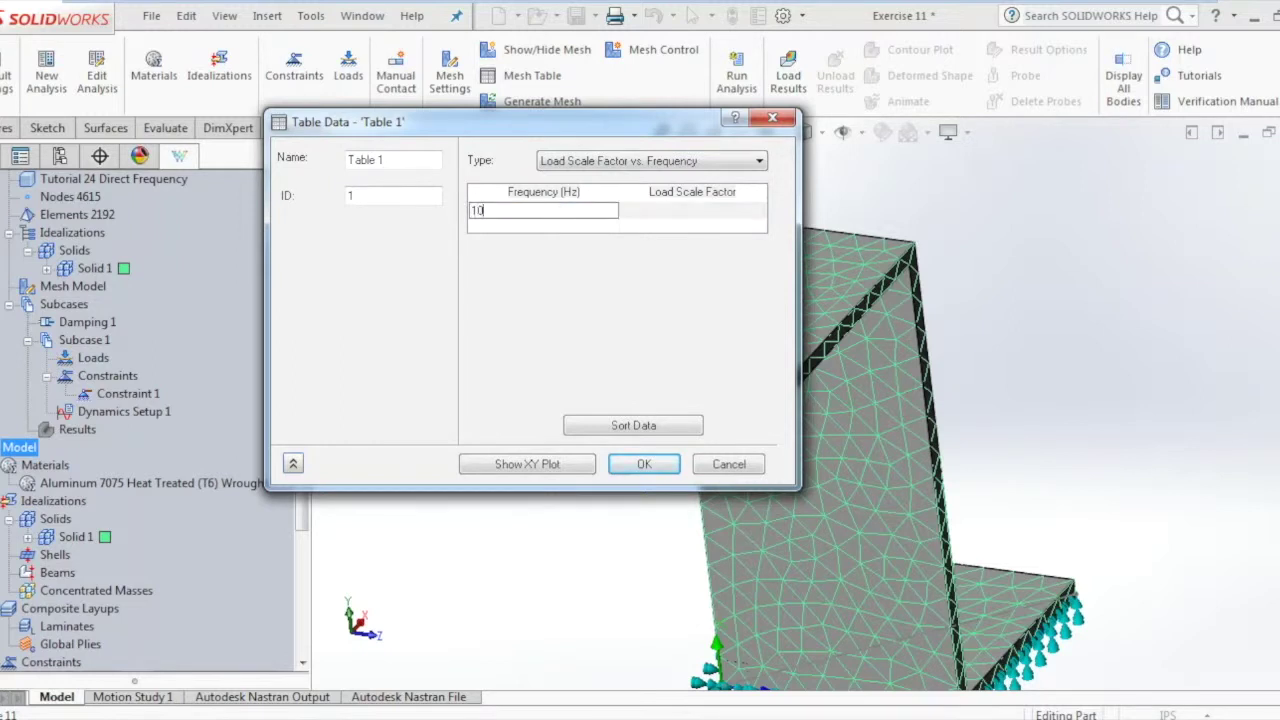
text(0)
key(Tab)
text(1)
key(Tab)
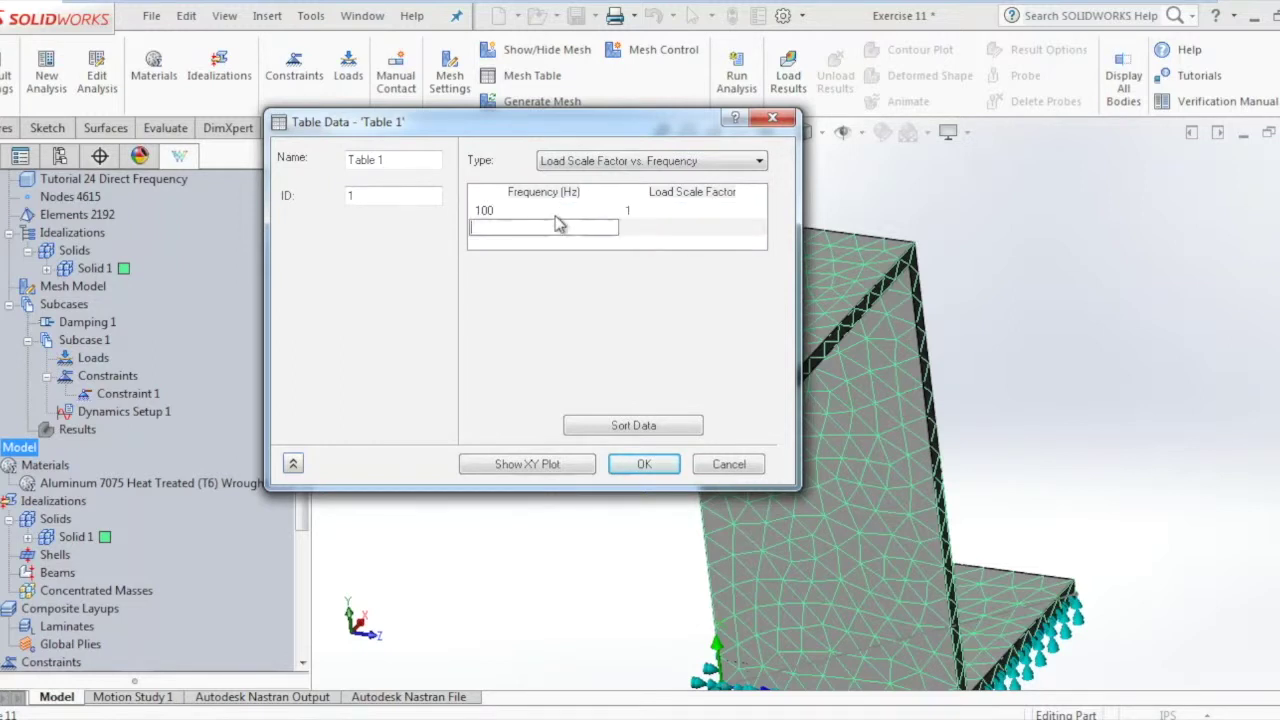
text(300)
key(Tab)
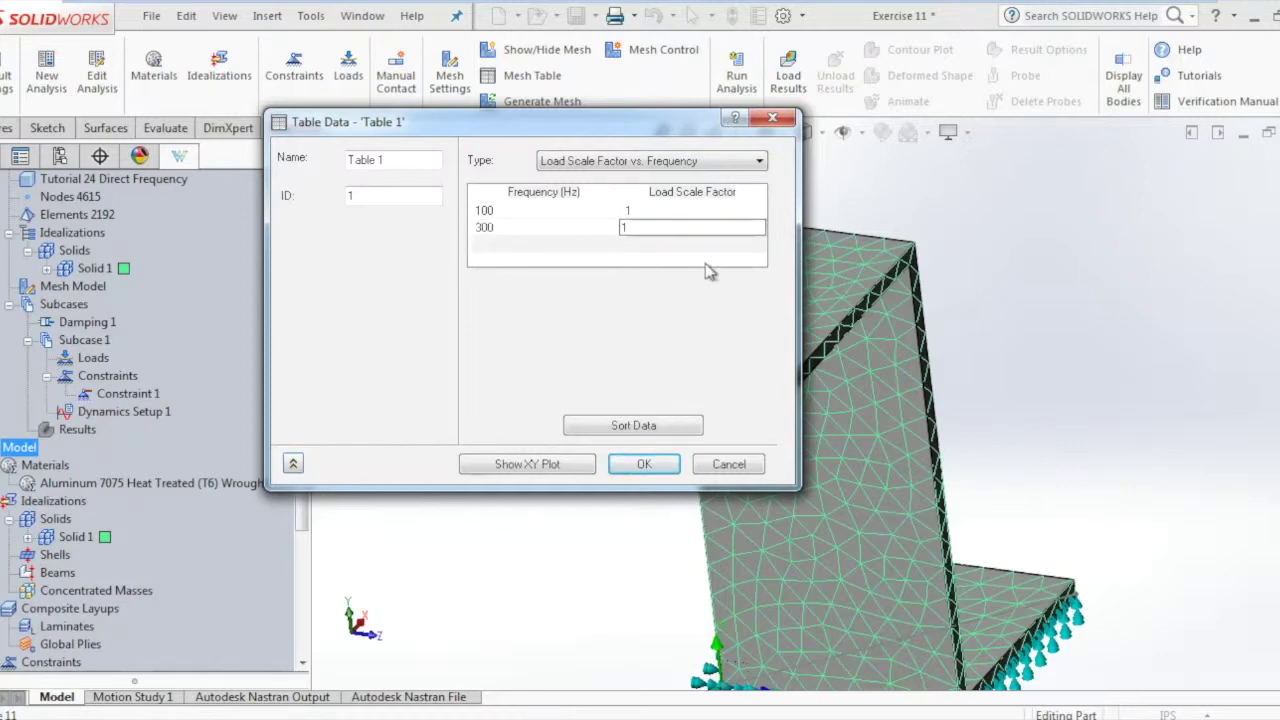
click(550, 464)
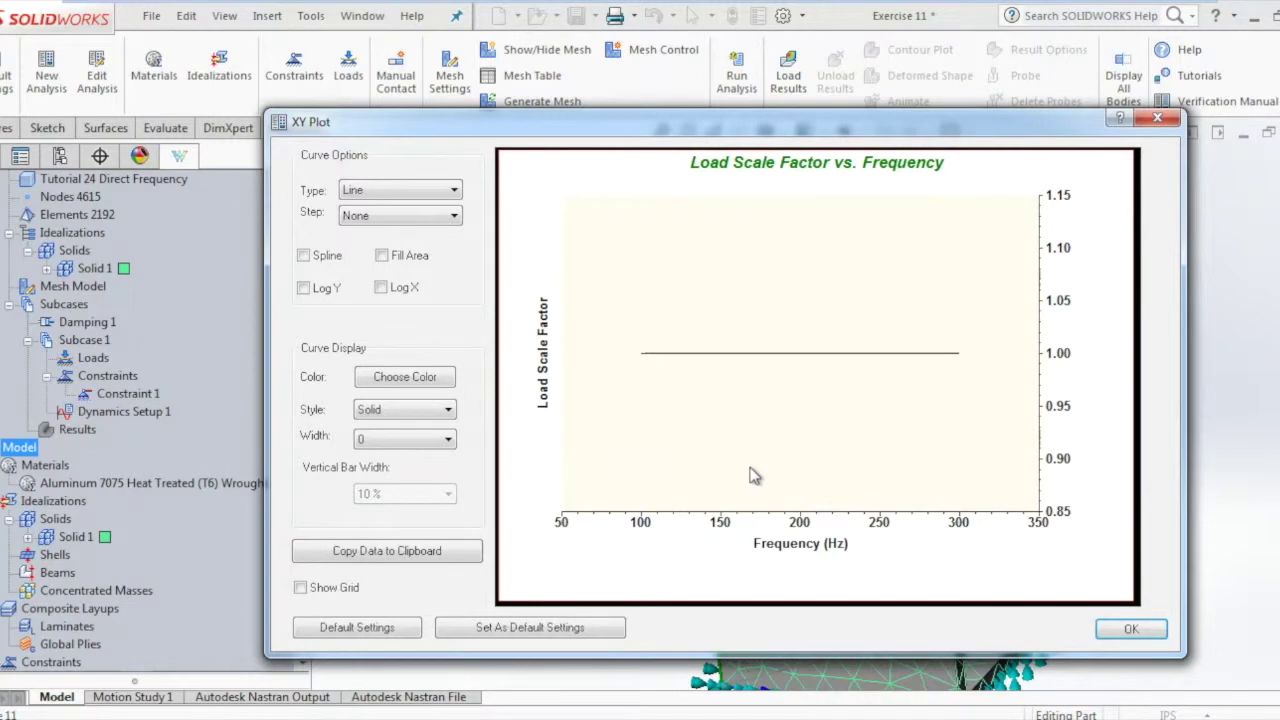
click(1143, 630)
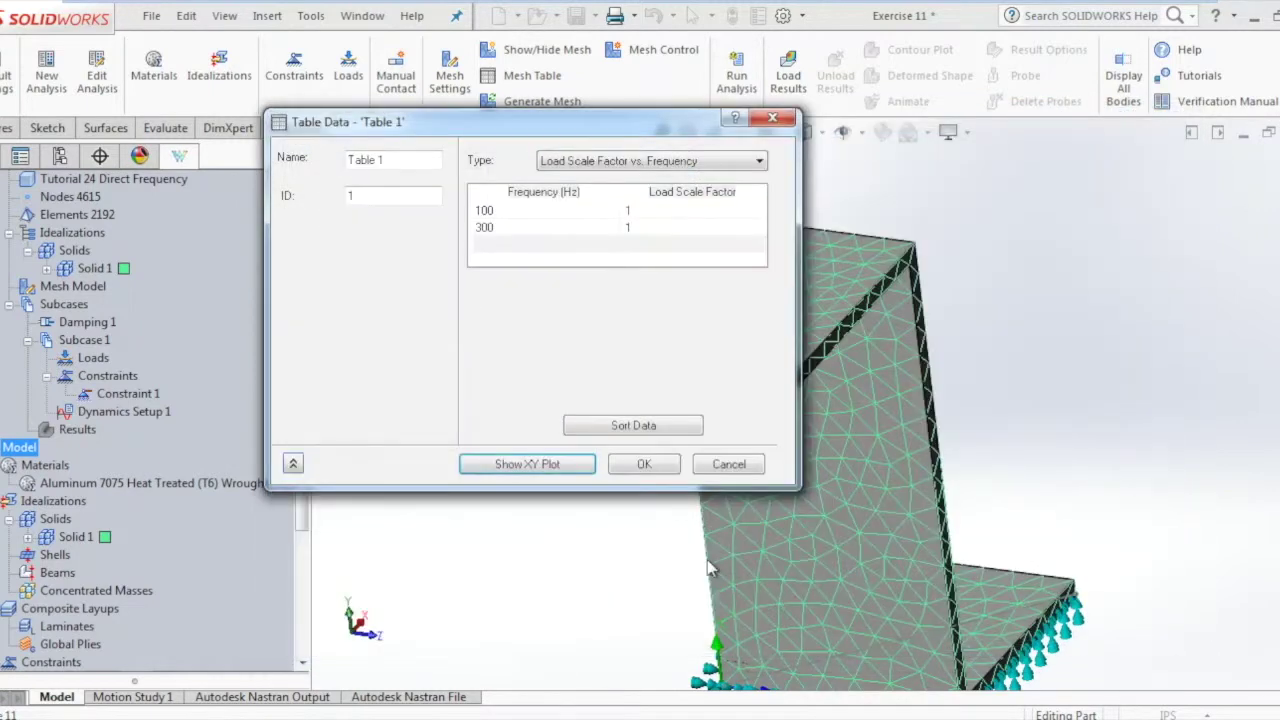
- Accept Table 1, confirm Load 1's −100 lbf Fy force, and fit the bracket in view
click(645, 466)
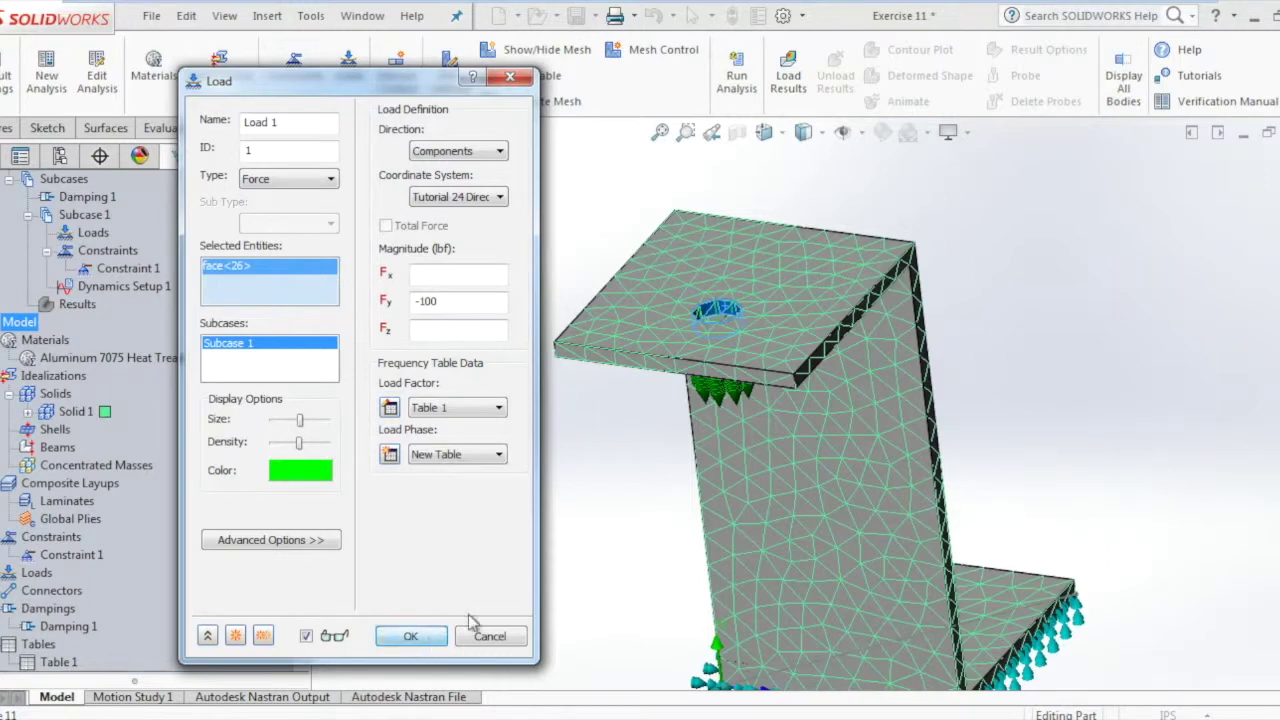
click(428, 634)
scroll(578, 500, down, 3)
click(66, 518)
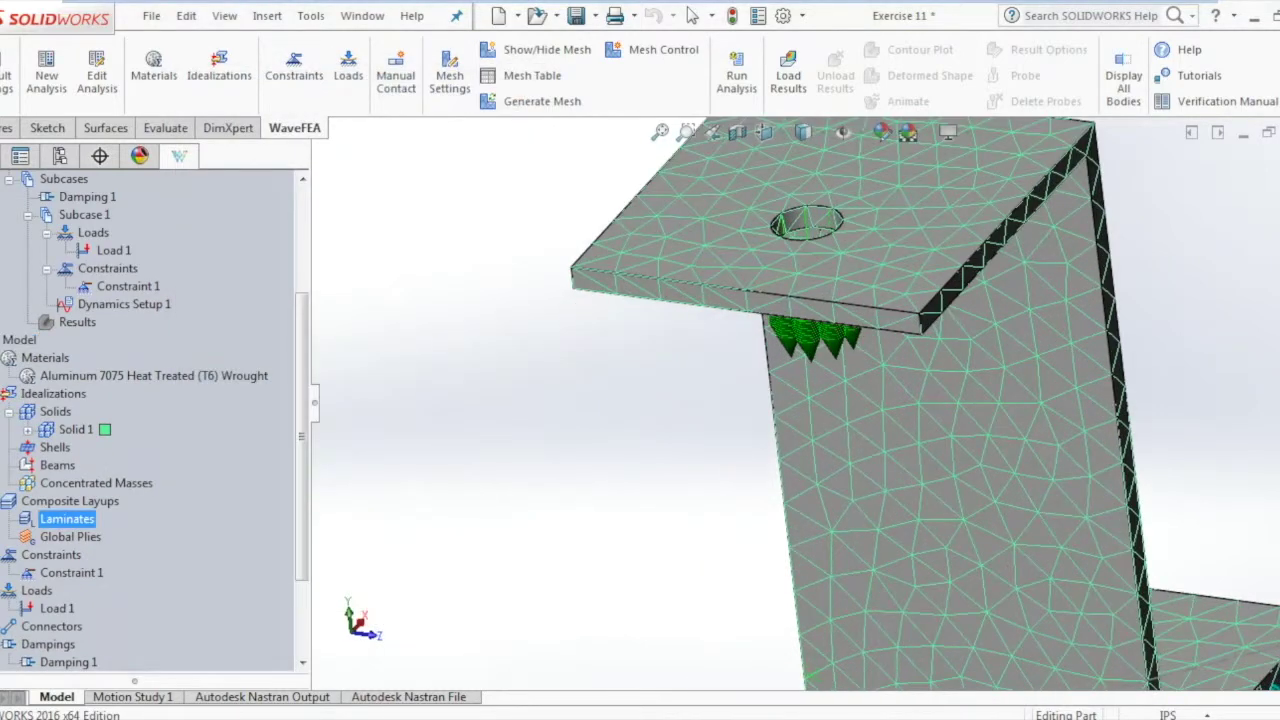
key(f)
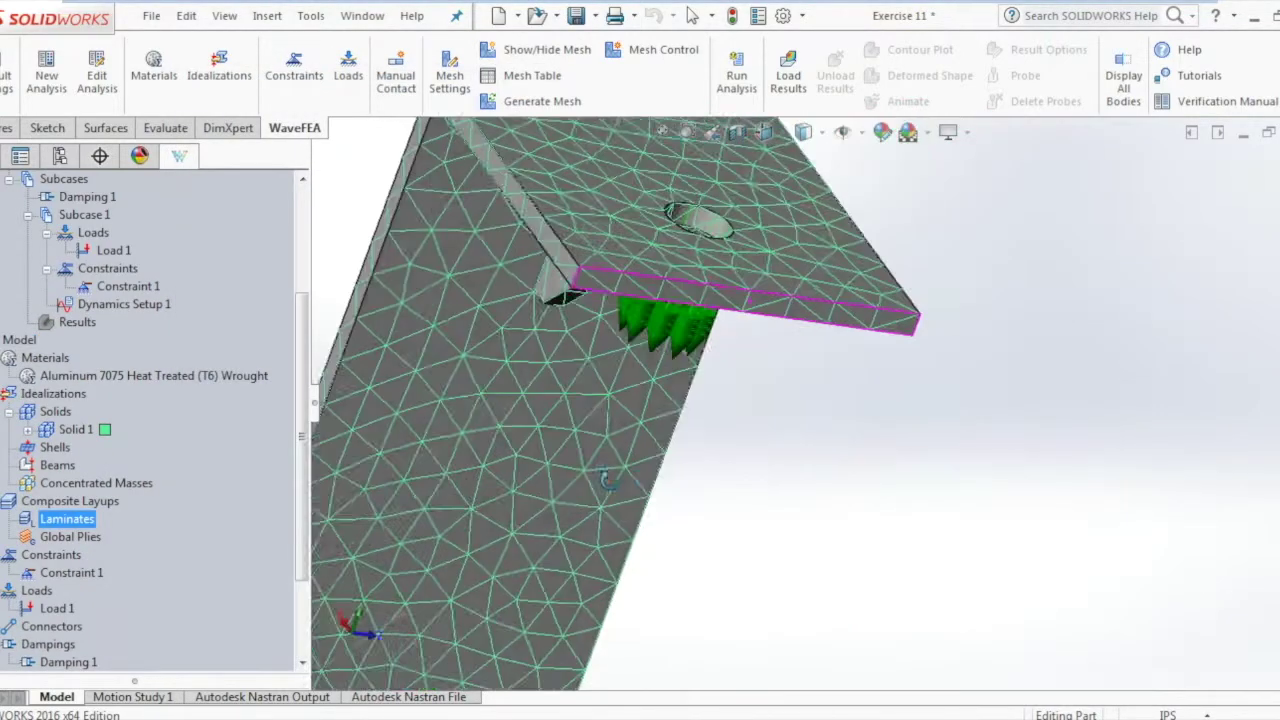
middle_drag(553, 500, 480, 451)
click(51, 554)
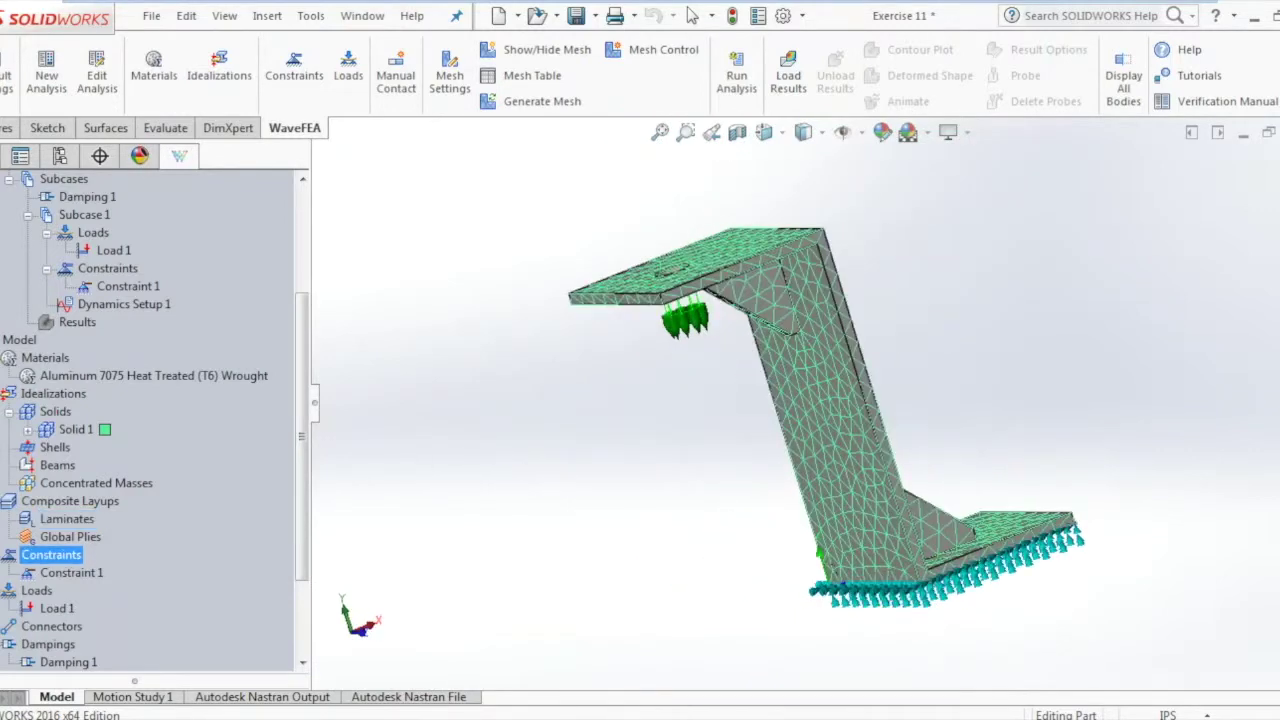
click(172, 375)
click(128, 287)
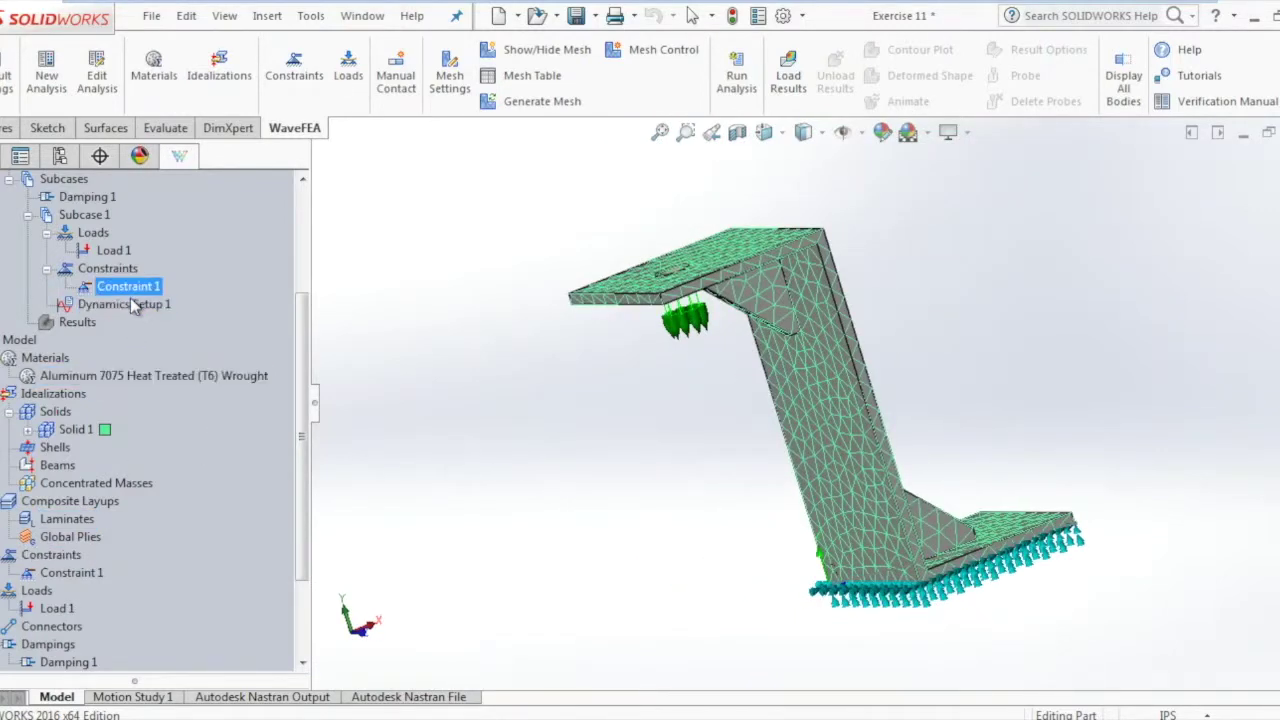
- Set Dynamics Setup 1 to a 100–300 Hz frequency range with 25 points
double_click(124, 305)
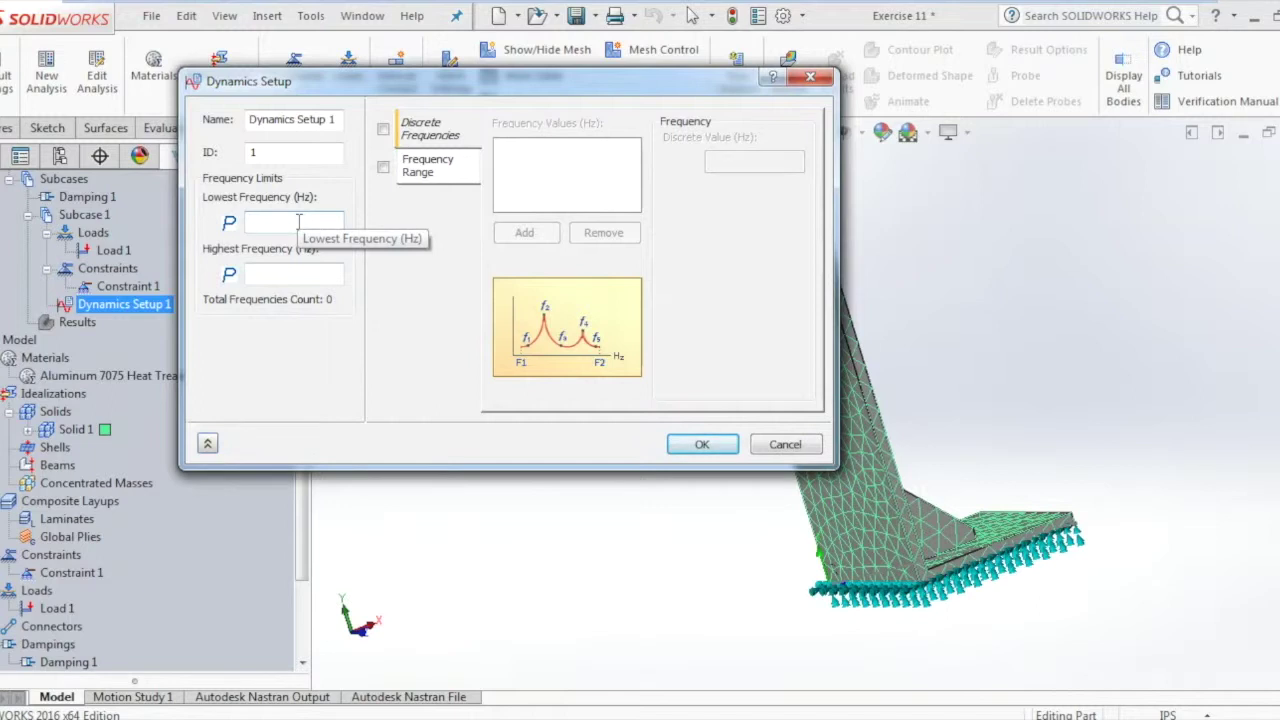
click(384, 168)
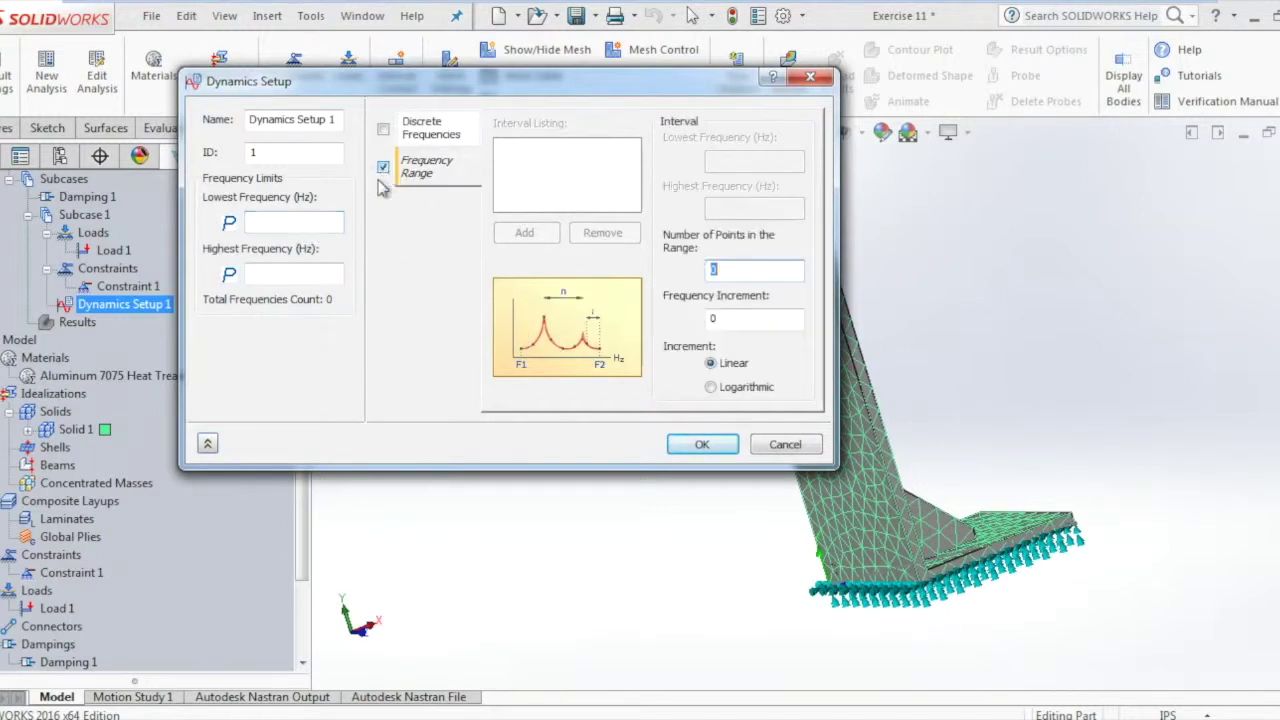
click(296, 226)
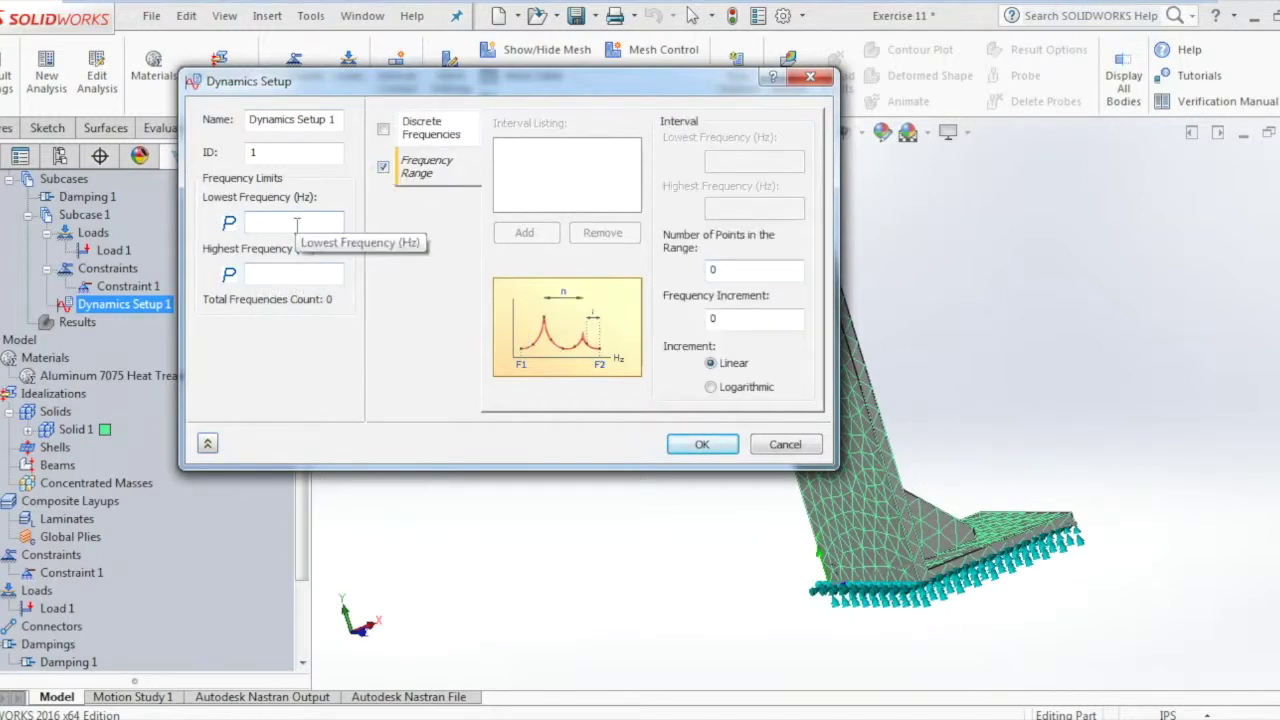
text(100)
click(290, 274)
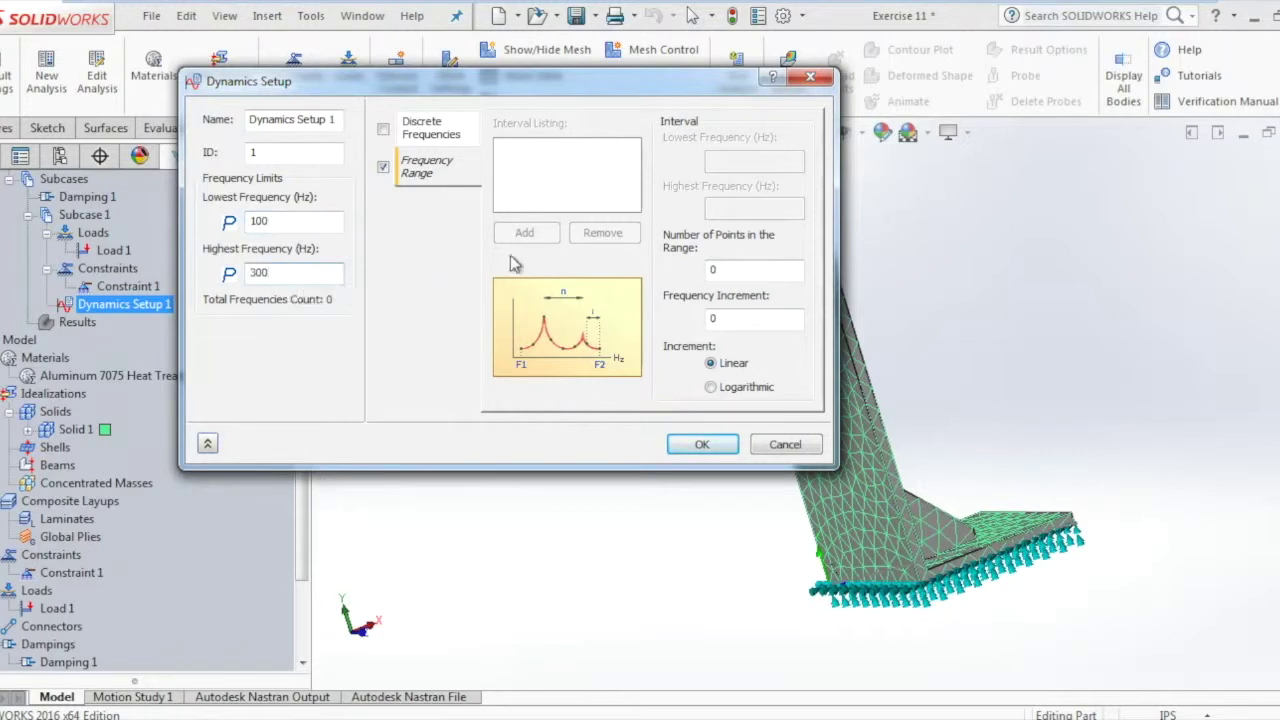
click(745, 270)
text(25)
click(703, 444)
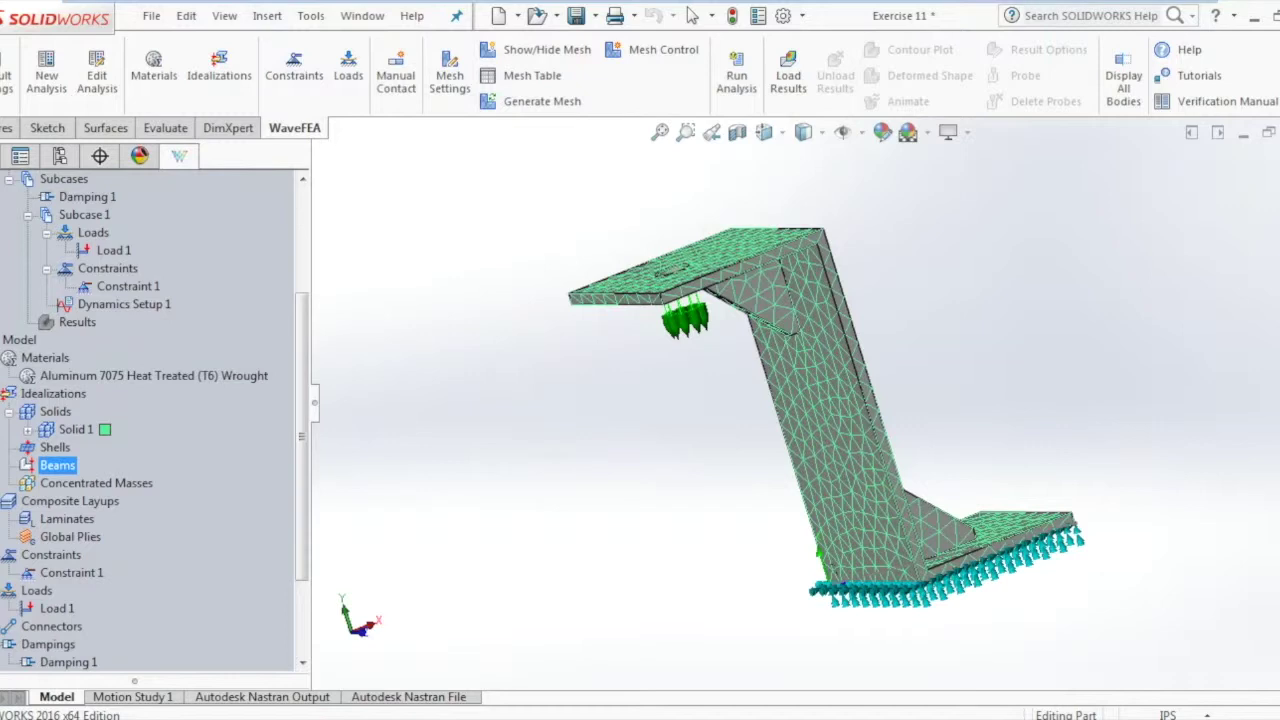
- Edit Damping 1 and enter 5 as the structural Damping Value G (%)
click(127, 299)
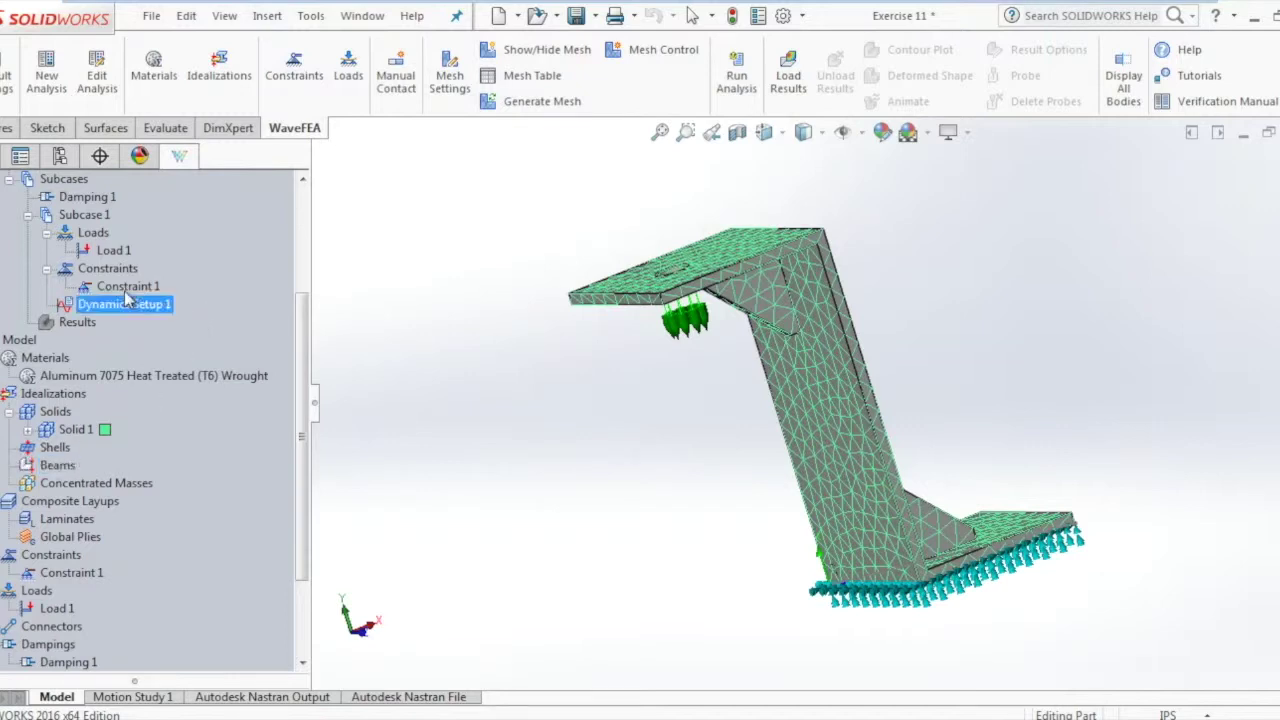
right_click(100, 198)
click(145, 212)
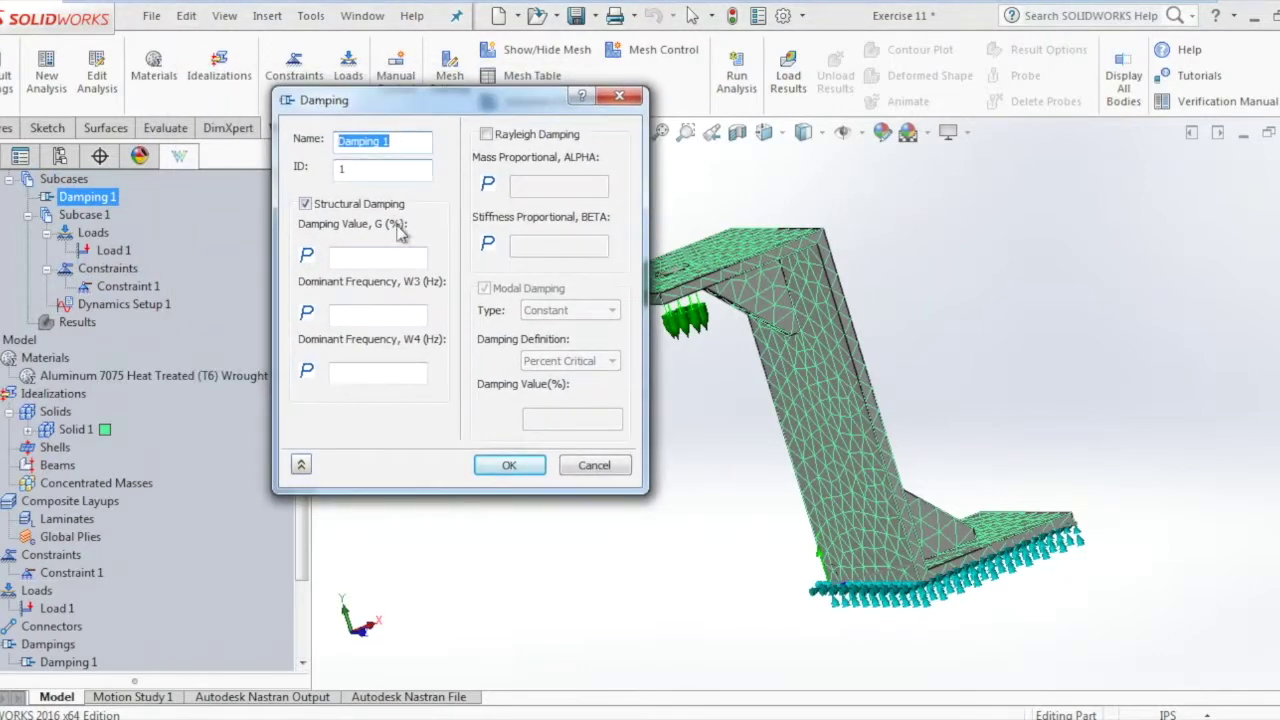
click(378, 258)
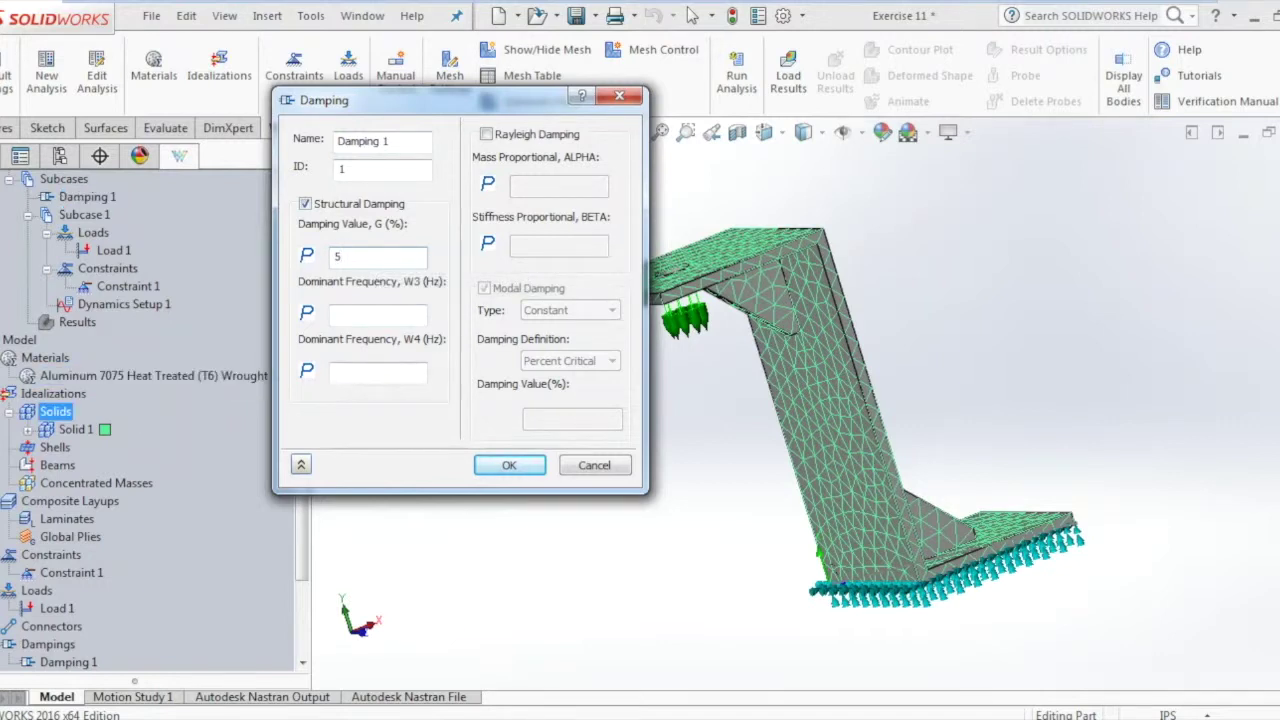
click(509, 465)
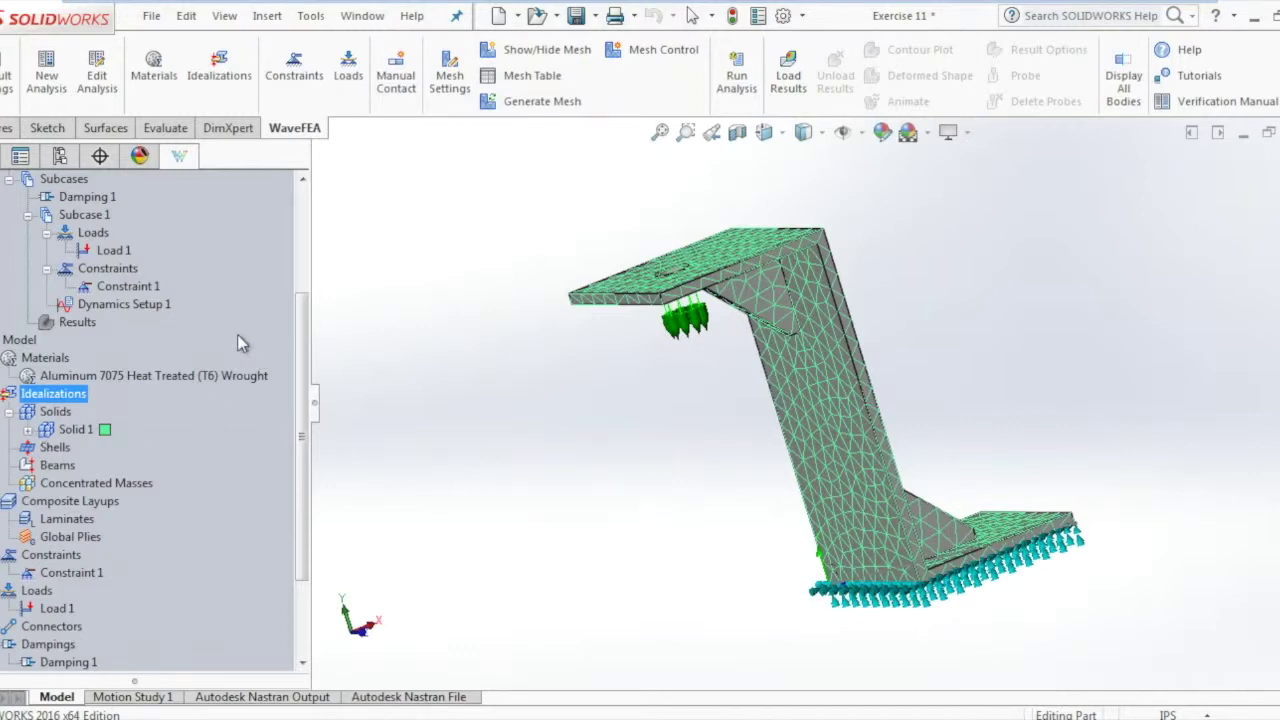
- Collapse the Model branch at the top of the WaveFEA tree and launch Solve in Nastran
scroll(239, 335, up, 3)
key(Up)
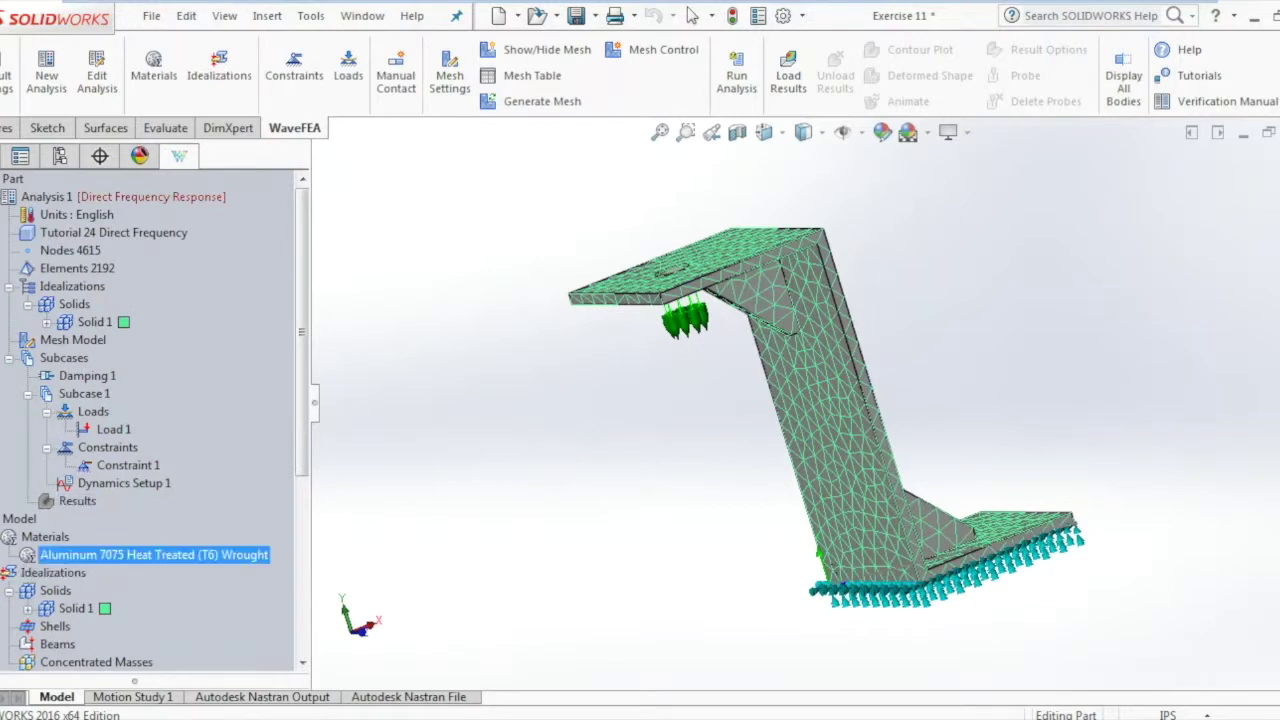
double_click(15, 520)
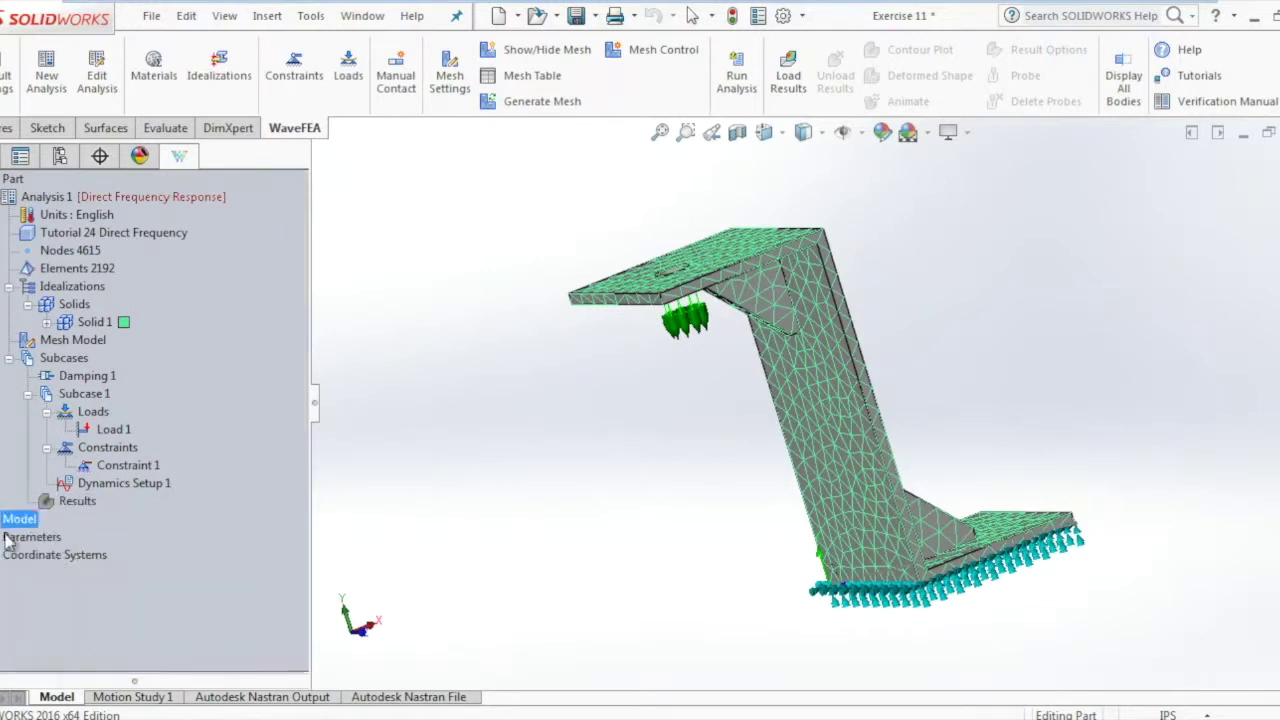
click(113, 429)
right_click(213, 333)
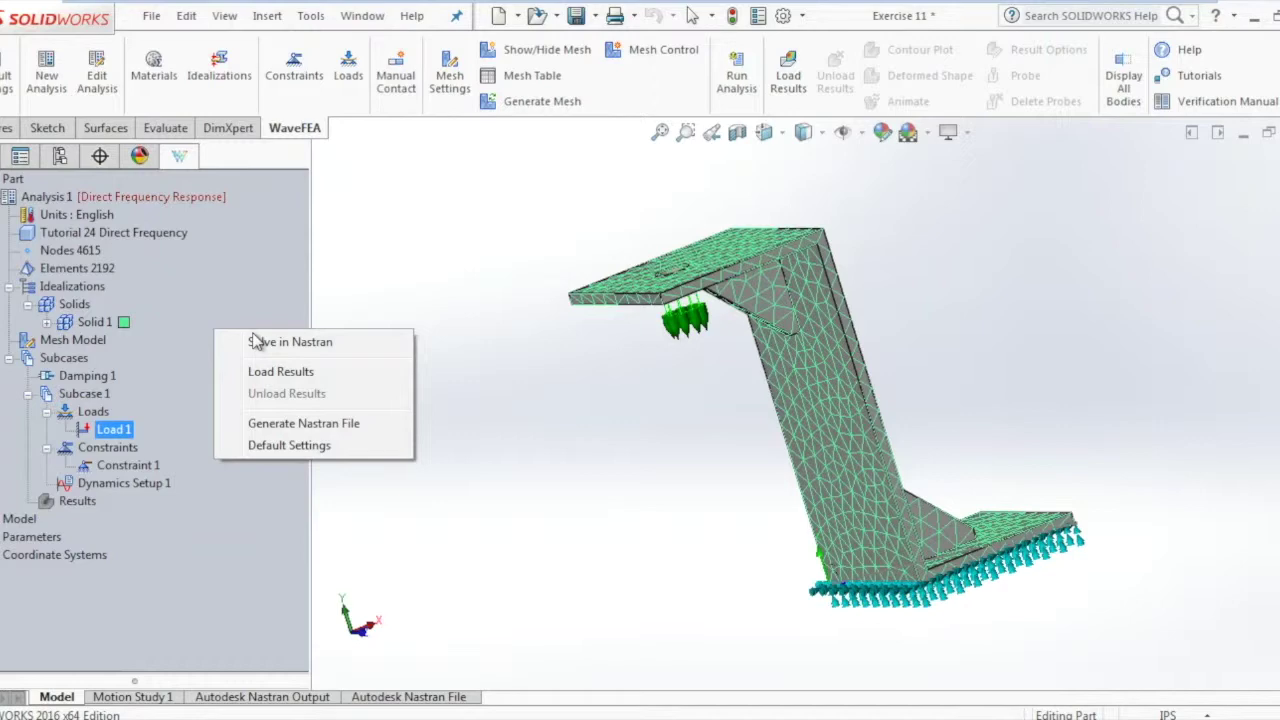
click(257, 342)
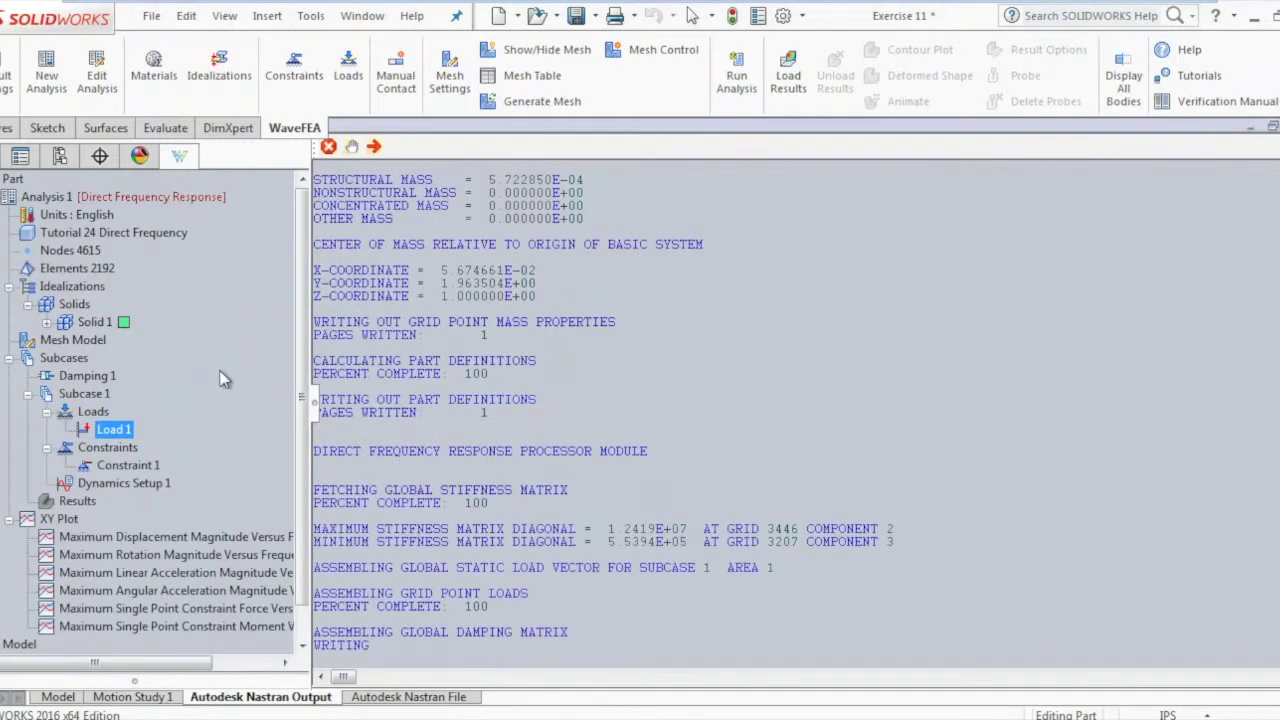
- Let the Nastran solve finish, dismiss the Solution Complete message, and select Results
click(87, 375)
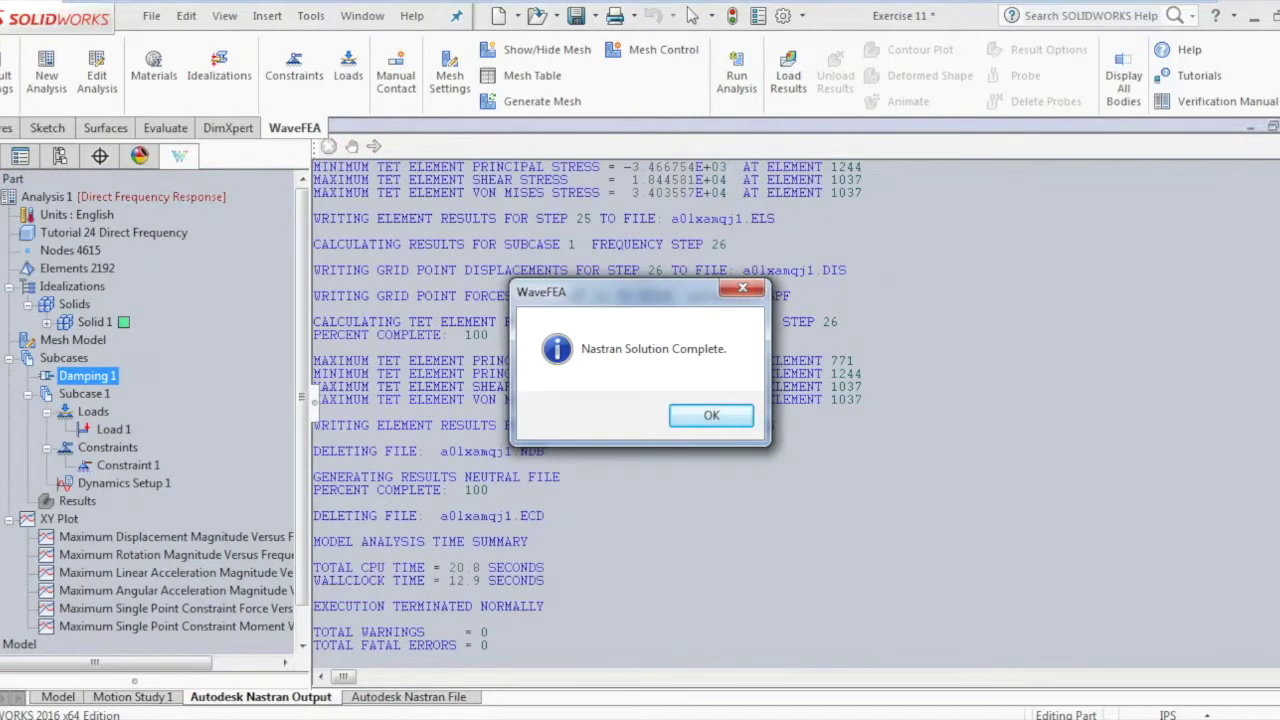
click(709, 418)
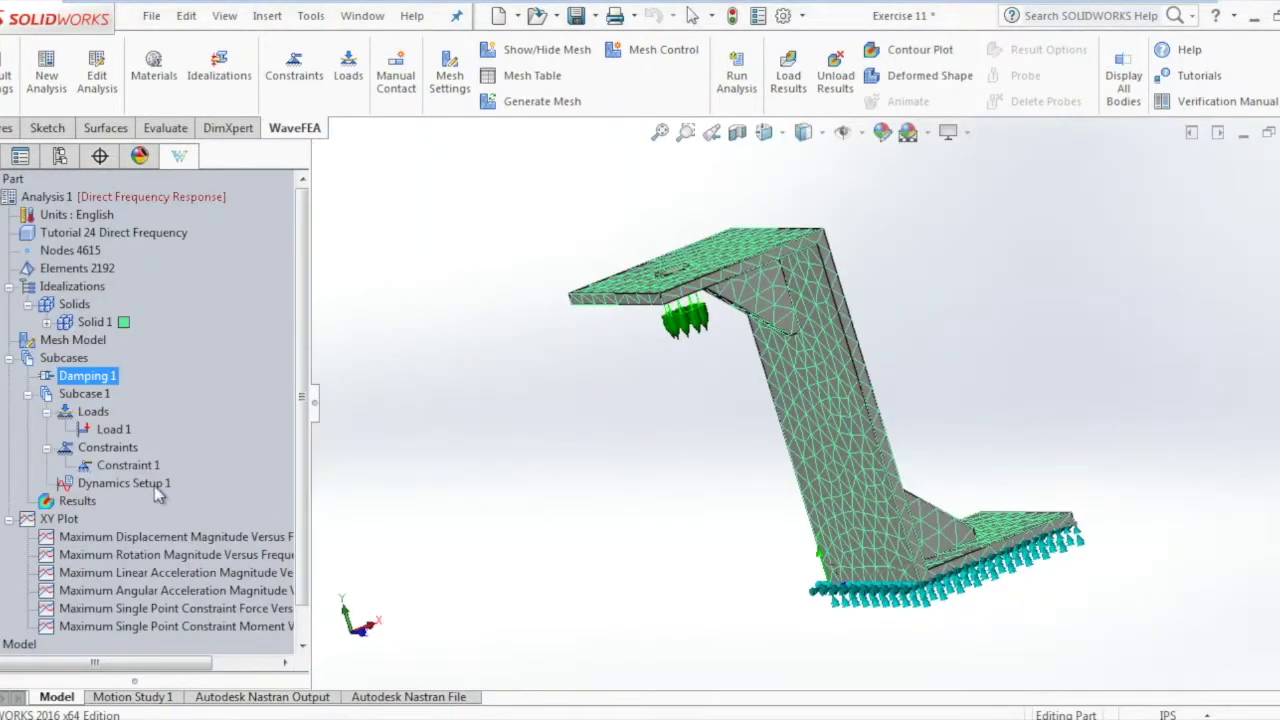
click(68, 486)
click(70, 503)
- Set the results plot subcase to STEP 26, FREQ=300.0 and display the von Mises contour
right_click(72, 503)
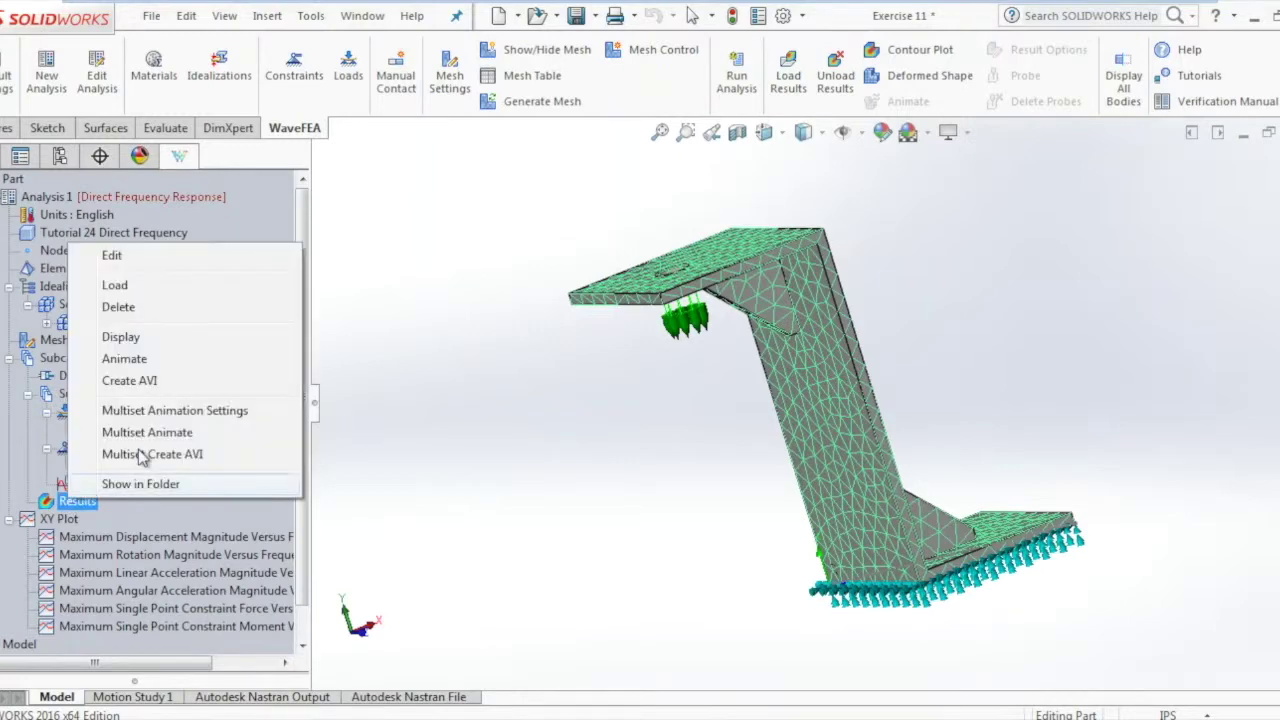
click(126, 260)
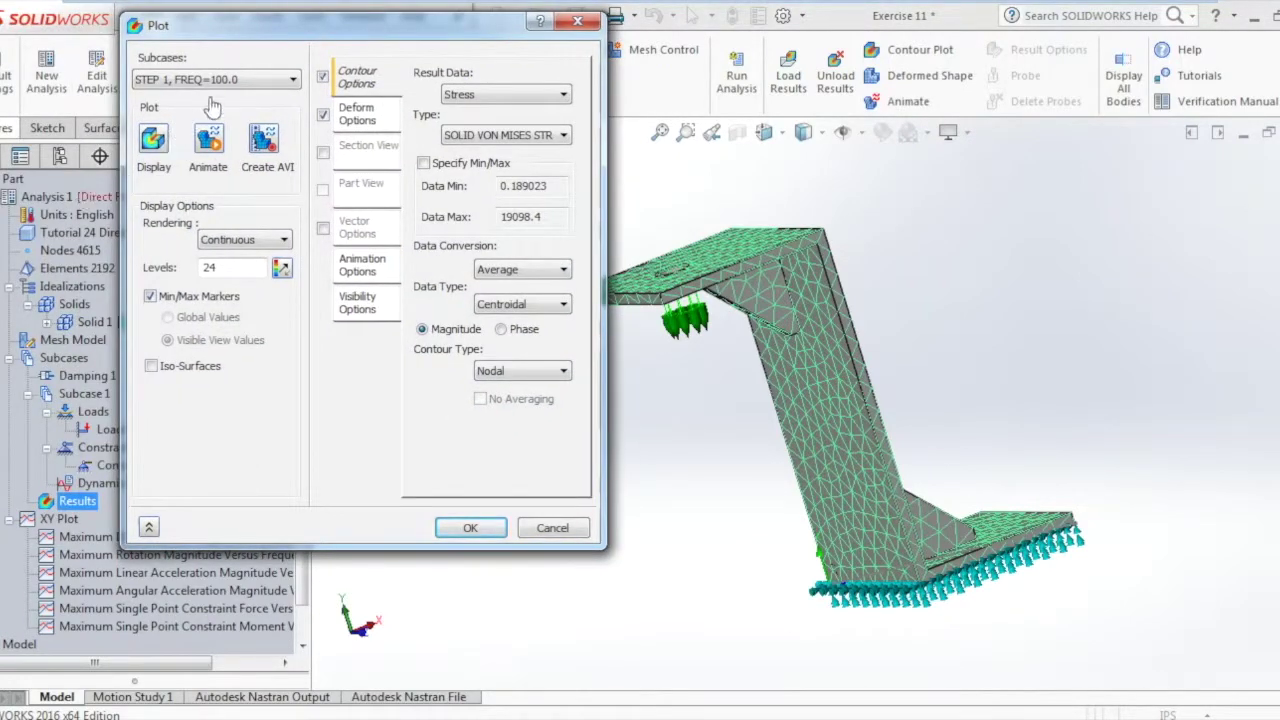
click(246, 80)
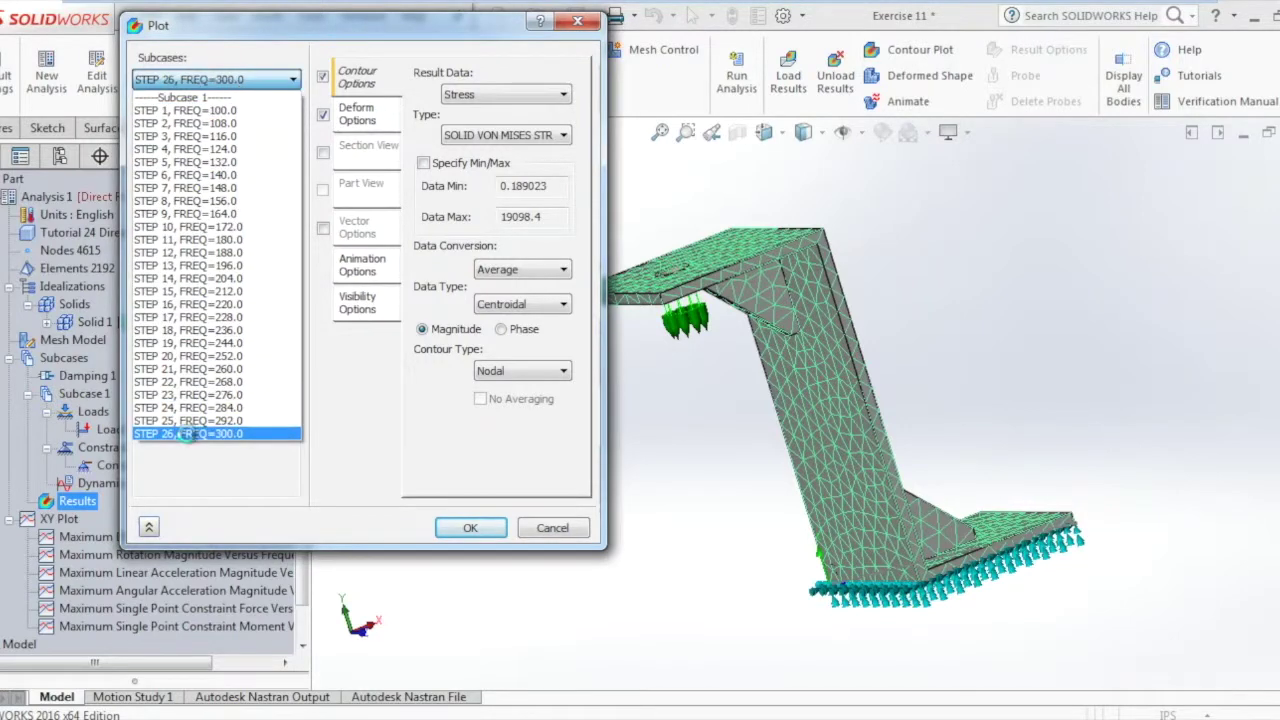
click(192, 433)
click(154, 140)
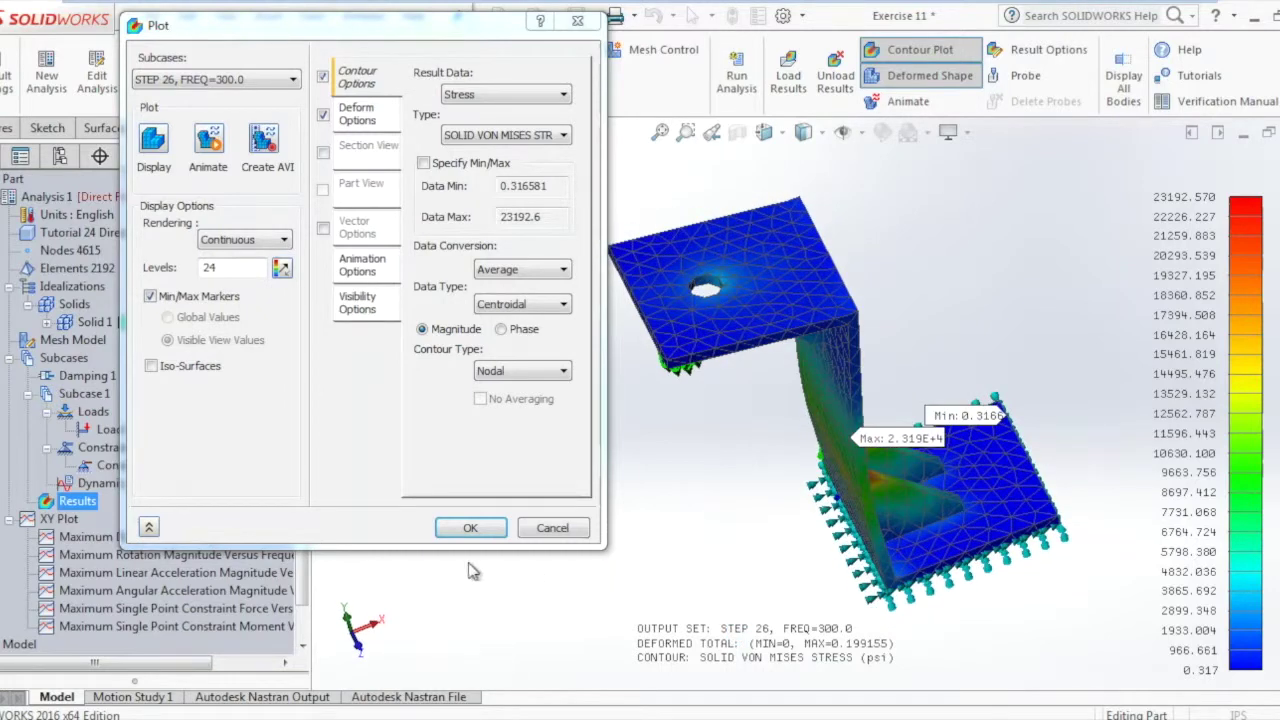
click(482, 530)
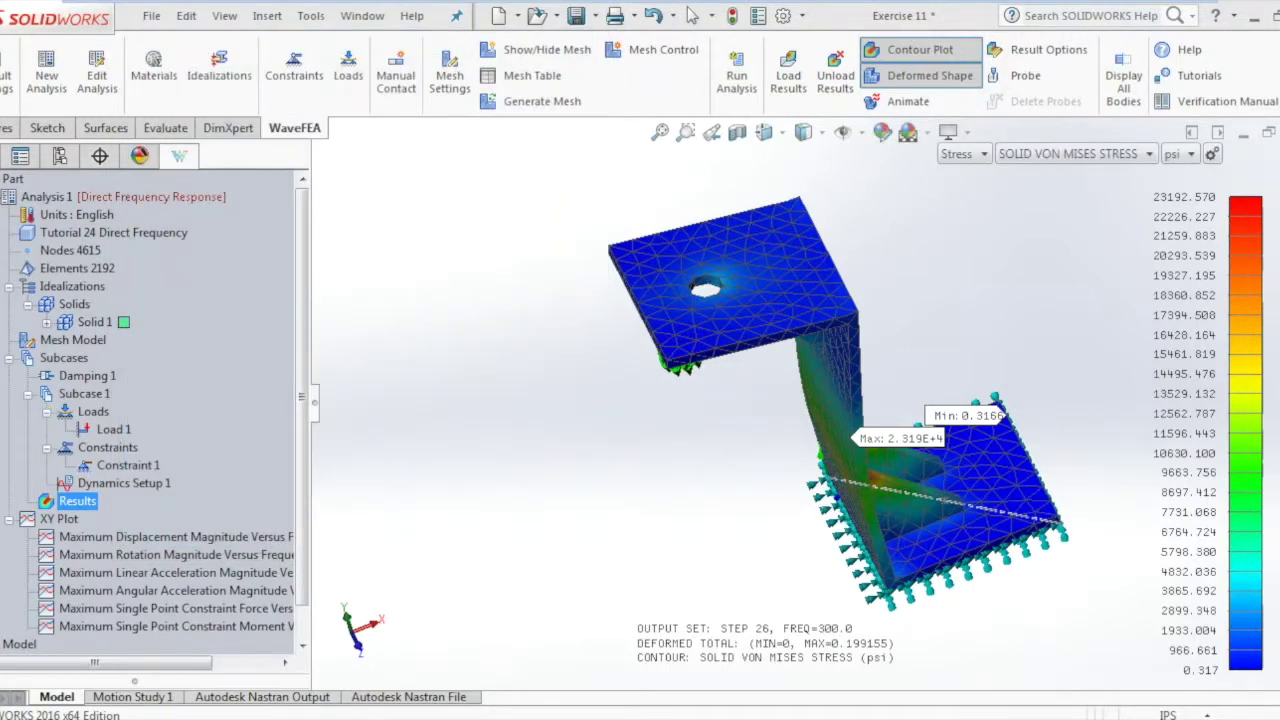
- Turn on node querying and read coordinates, translations and von Mises stress at several nodes
right_click(86, 252)
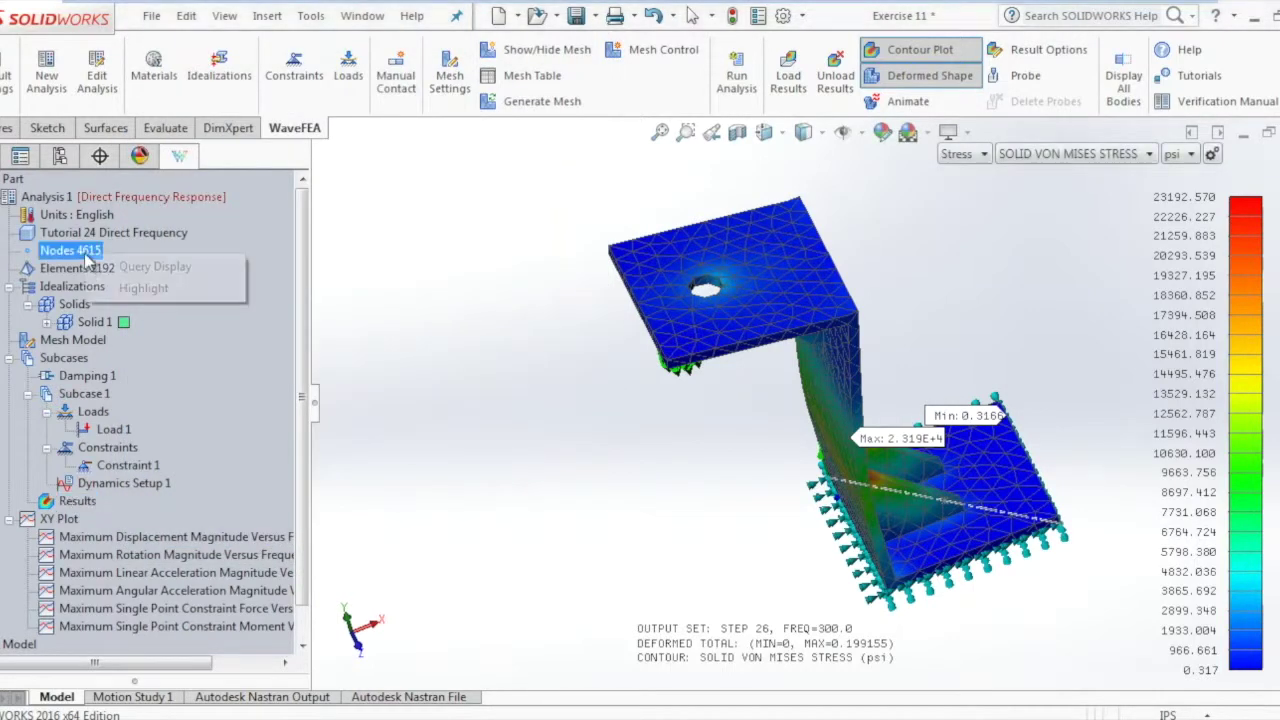
click(125, 268)
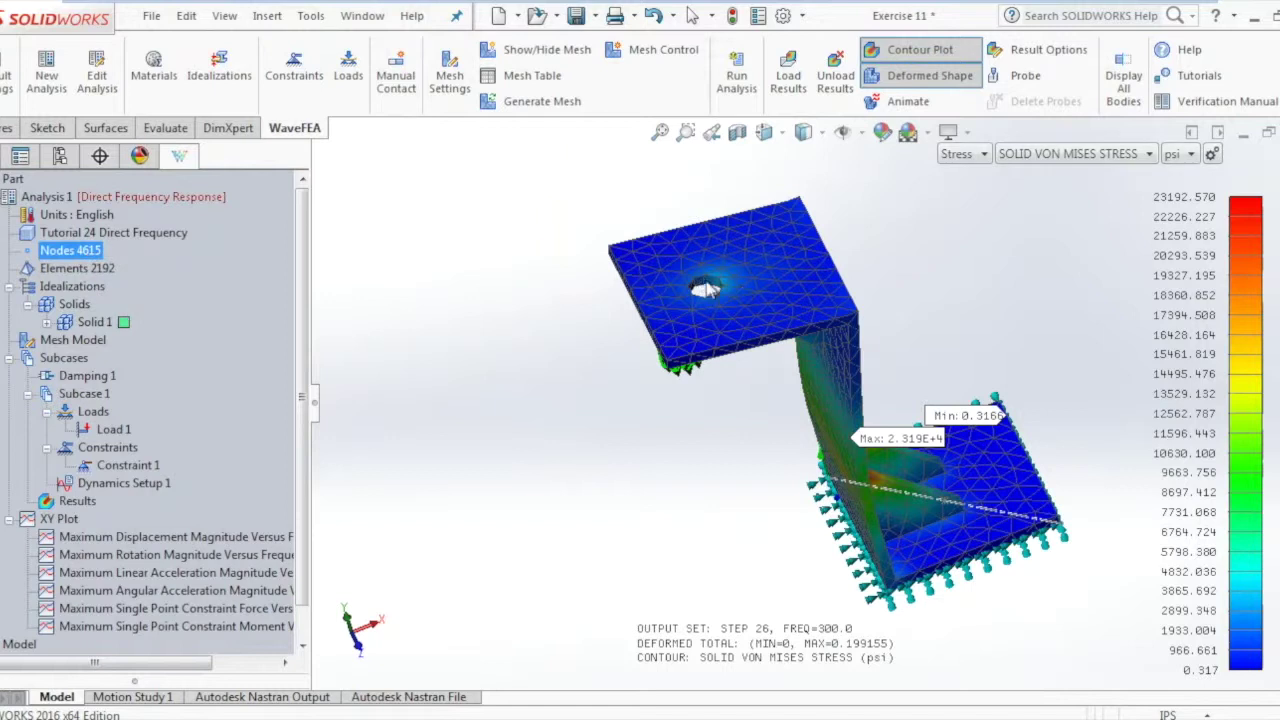
mouse_move(724, 289)
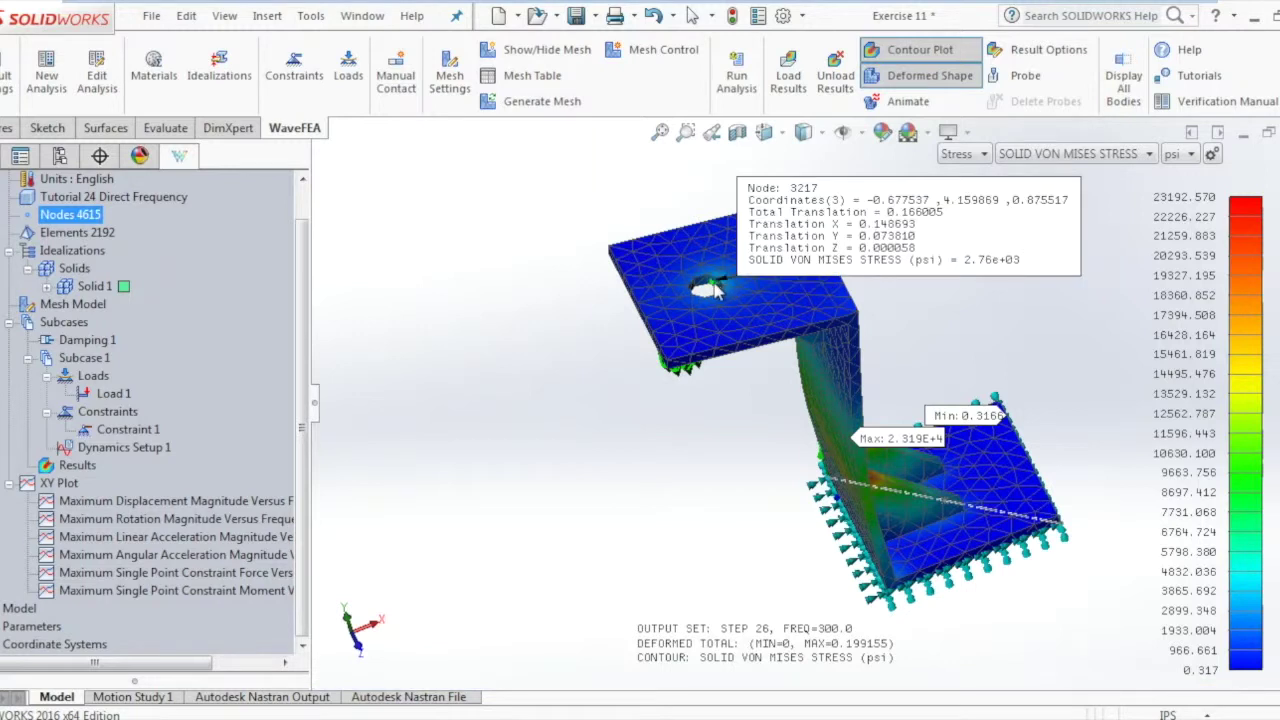
mouse_move(676, 370)
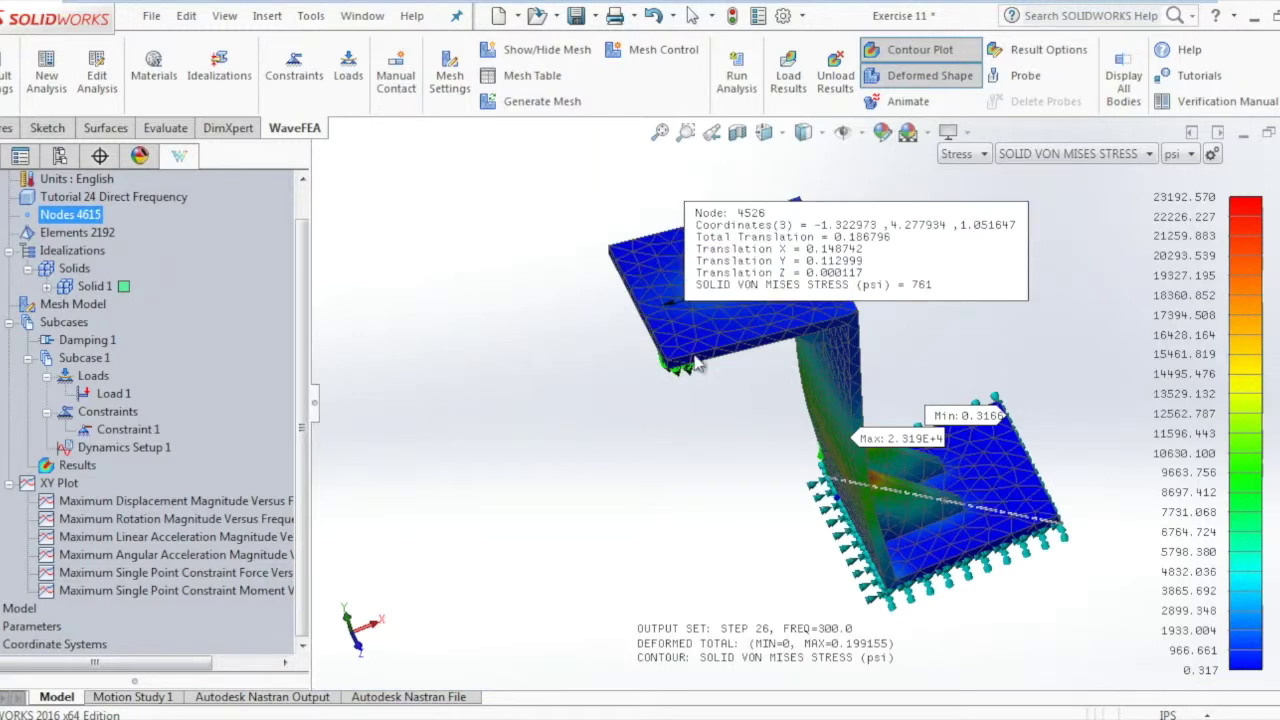
mouse_move(724, 346)
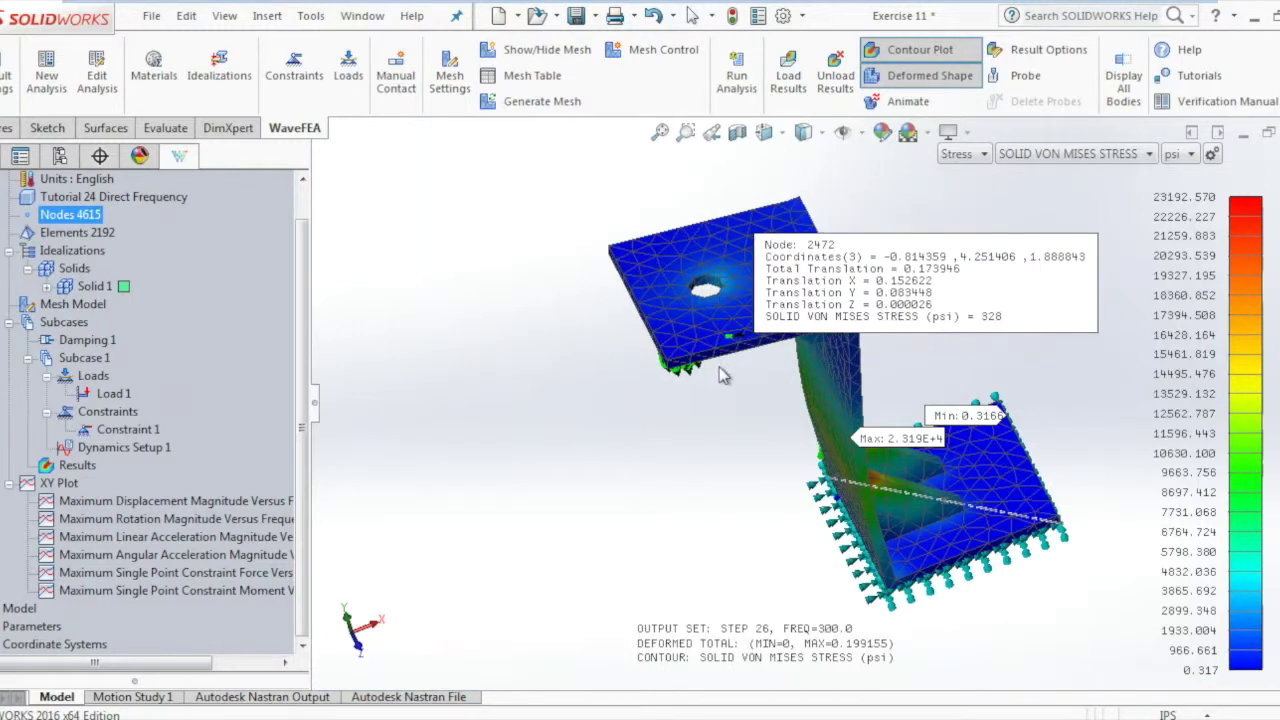
- Zoom toward the top-flange hole to query node 3227, then end querying
scroll(716, 429, down, 3)
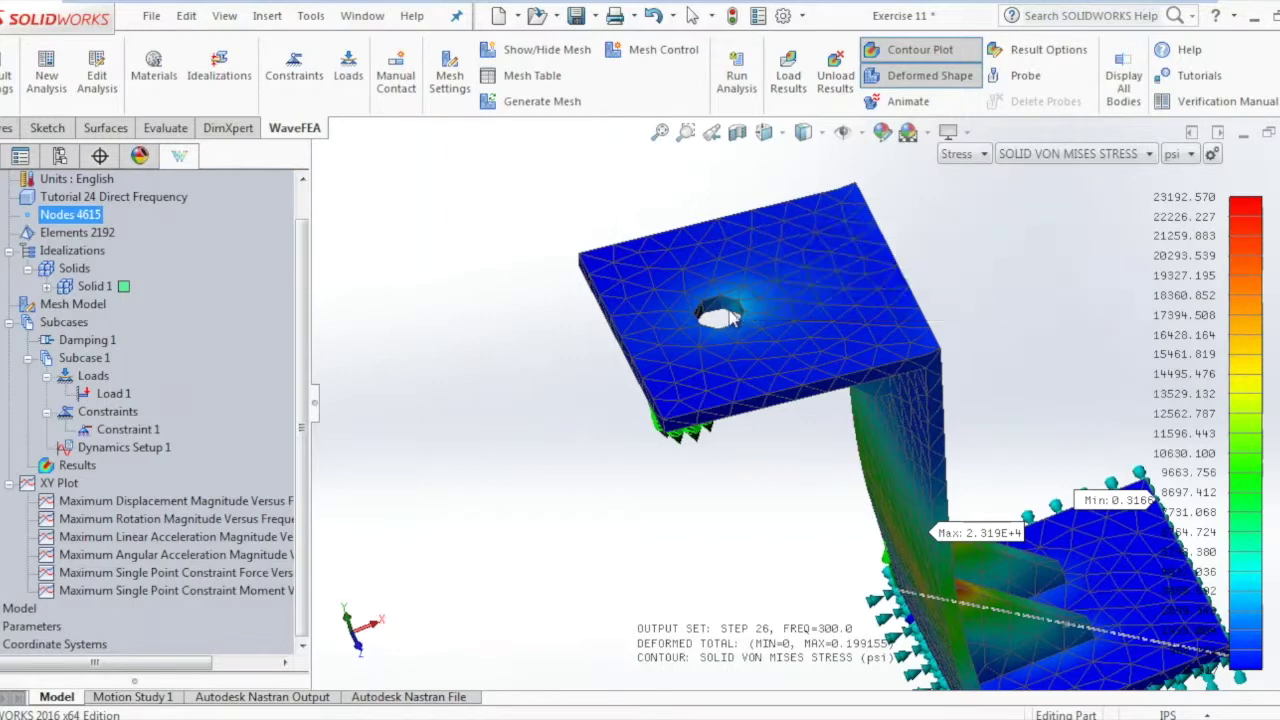
scroll(731, 318, down, 5)
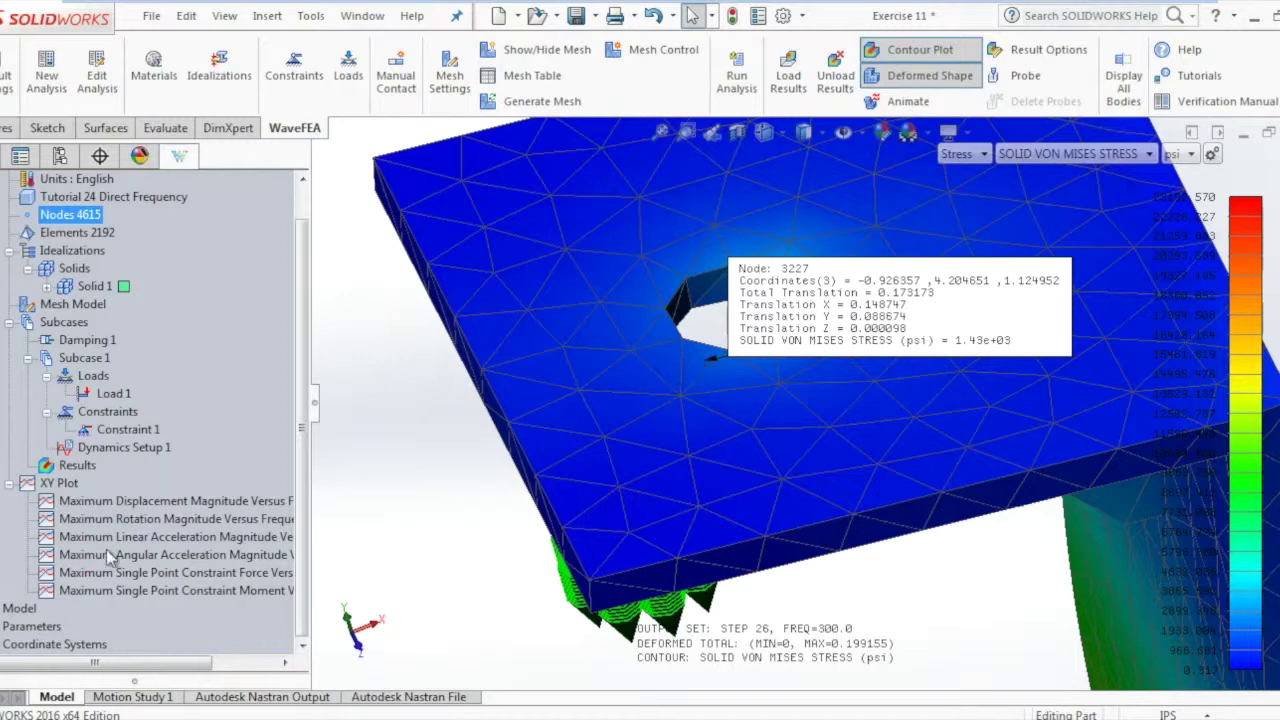
click(97, 467)
right_click(84, 503)
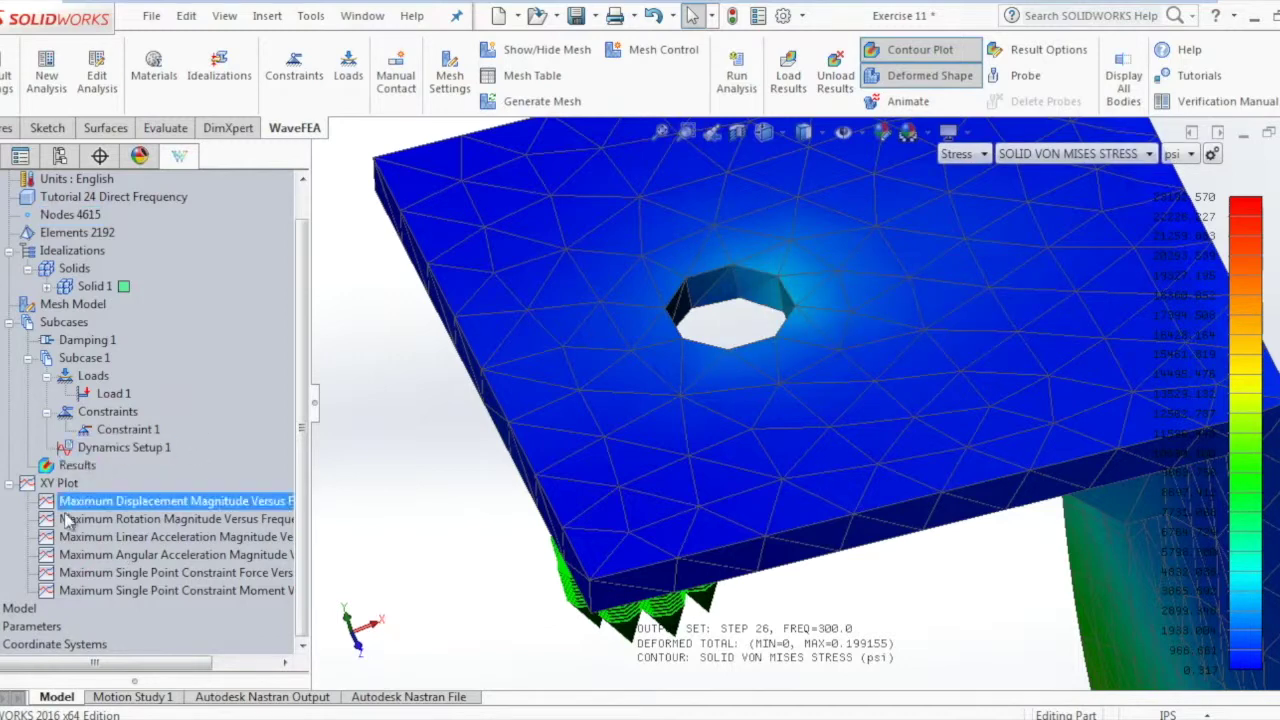
- Create a new XY plot of node 3227's LINEAR ACCELERATION versus frequency
click(57, 485)
right_click(57, 485)
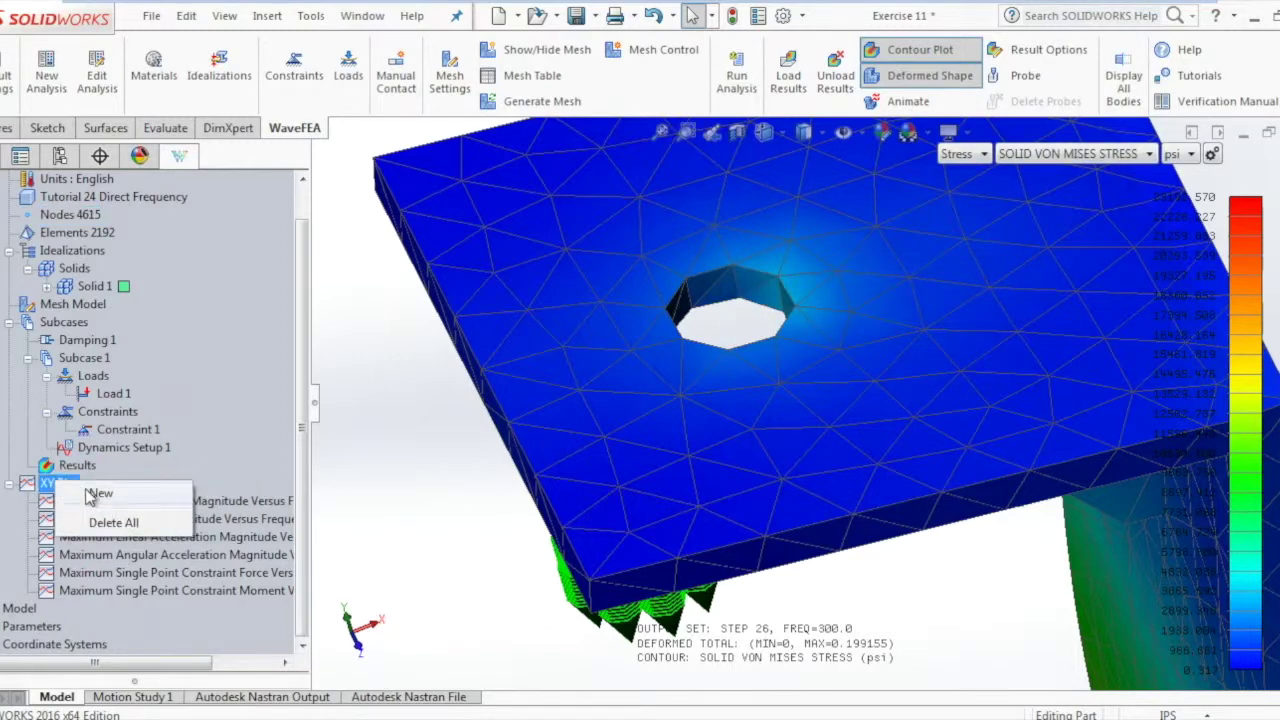
click(90, 492)
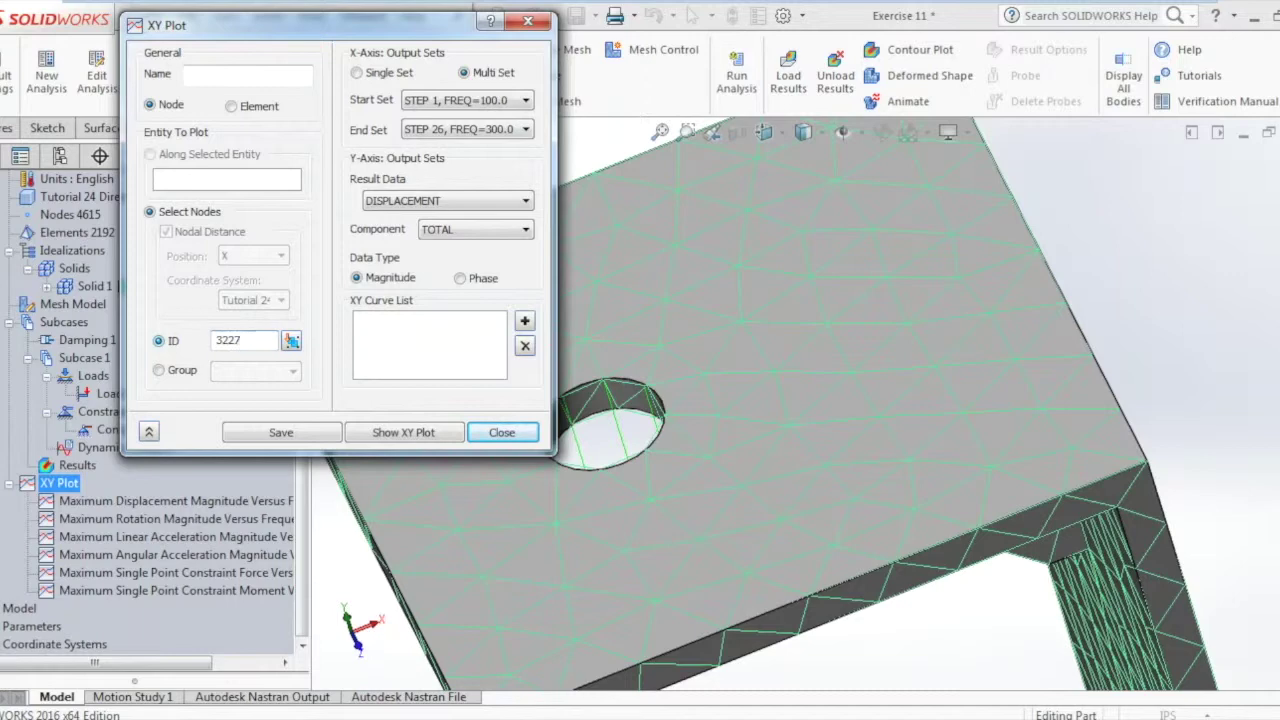
click(460, 203)
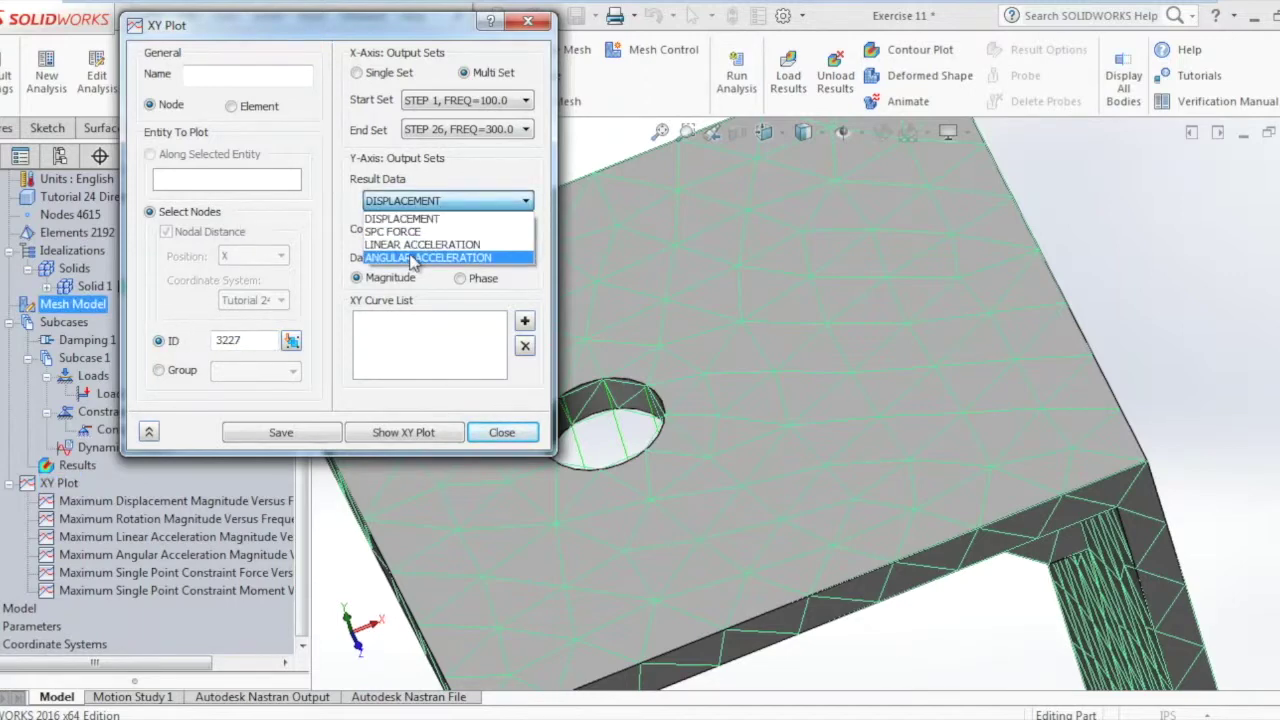
click(420, 244)
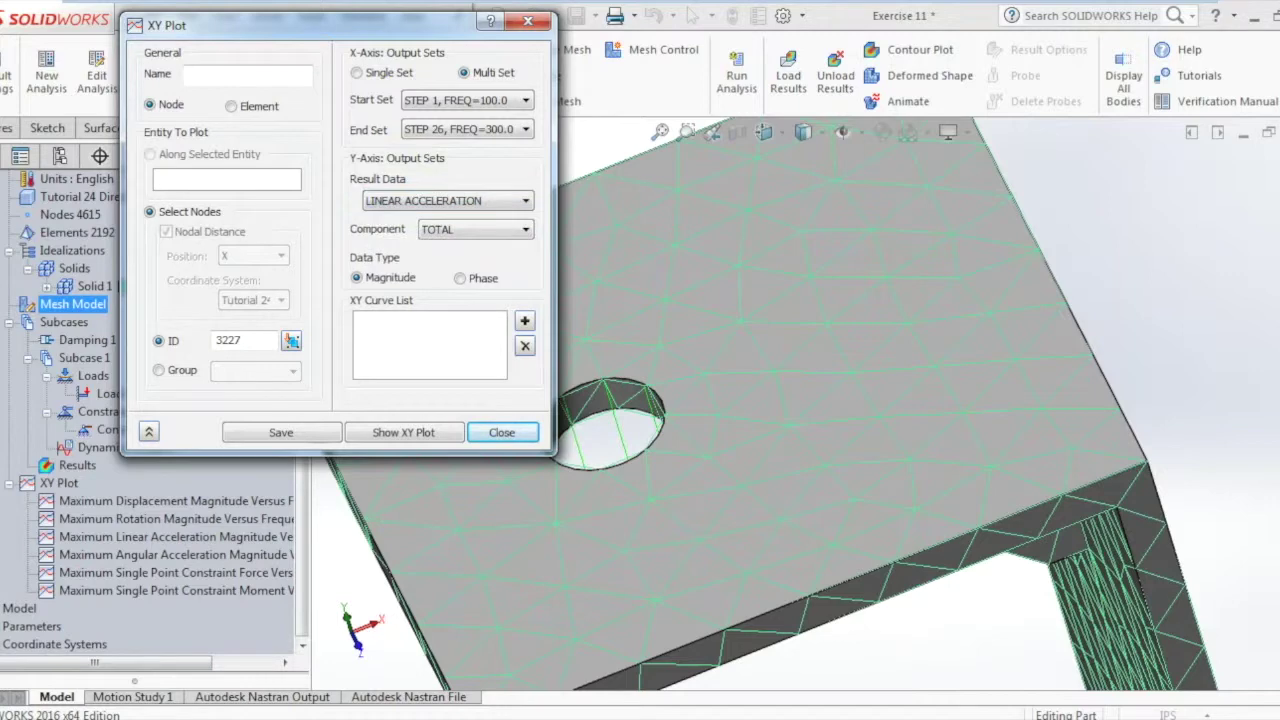
click(397, 440)
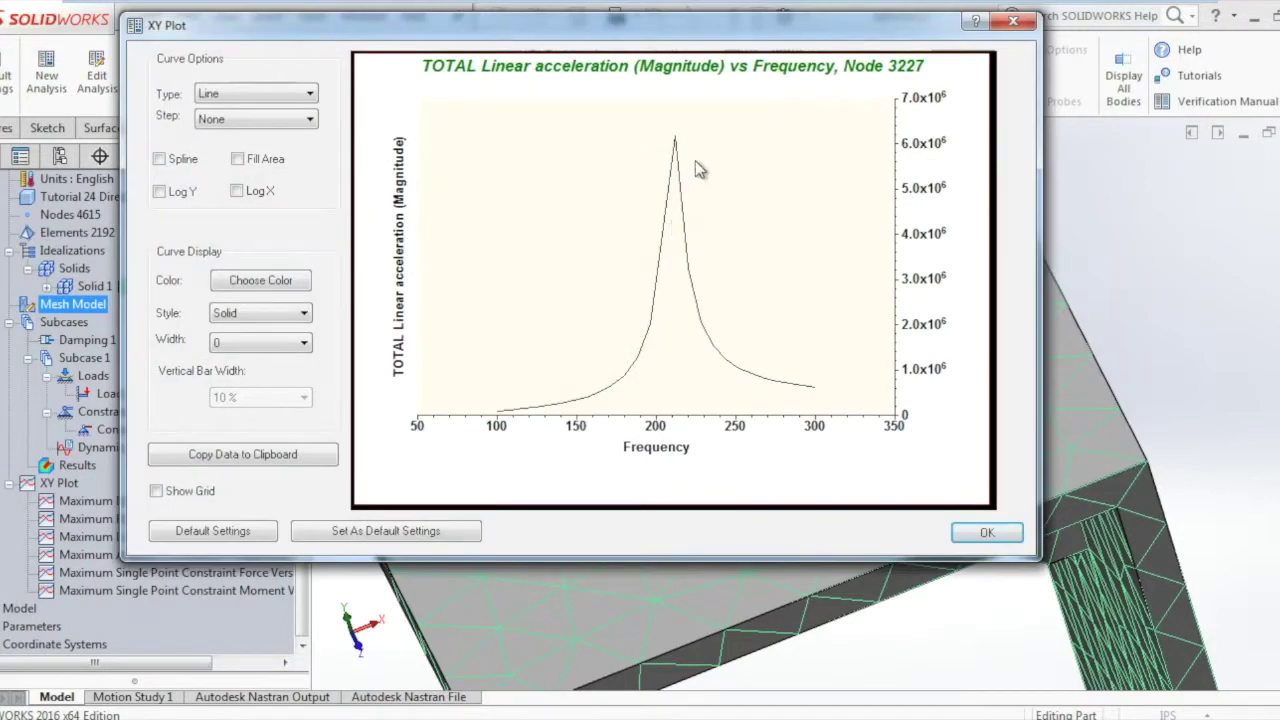
- Close the acceleration graph and the XY plot settings, then select Results
mouse_move(673, 145)
click(985, 535)
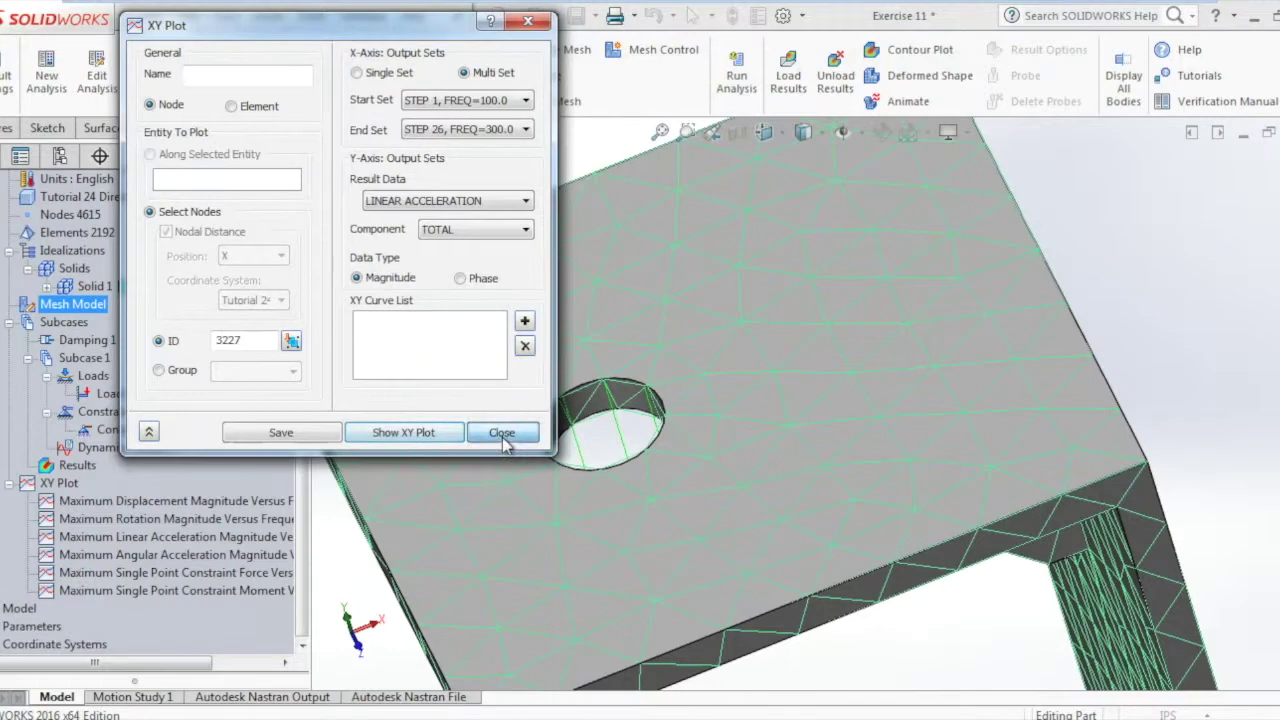
click(502, 433)
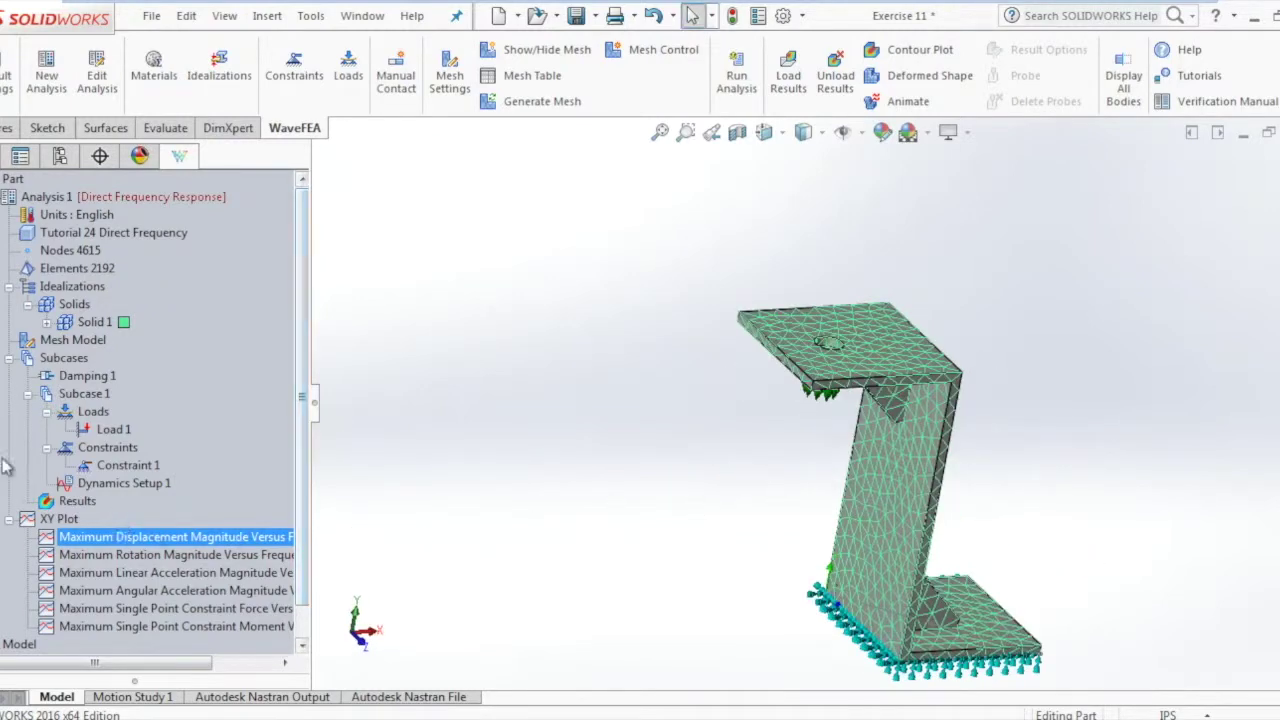
click(77, 501)
- Switch the Results contour's Result Data to Displacement, redraw it, and close the dialog
right_click(77, 501)
click(140, 253)
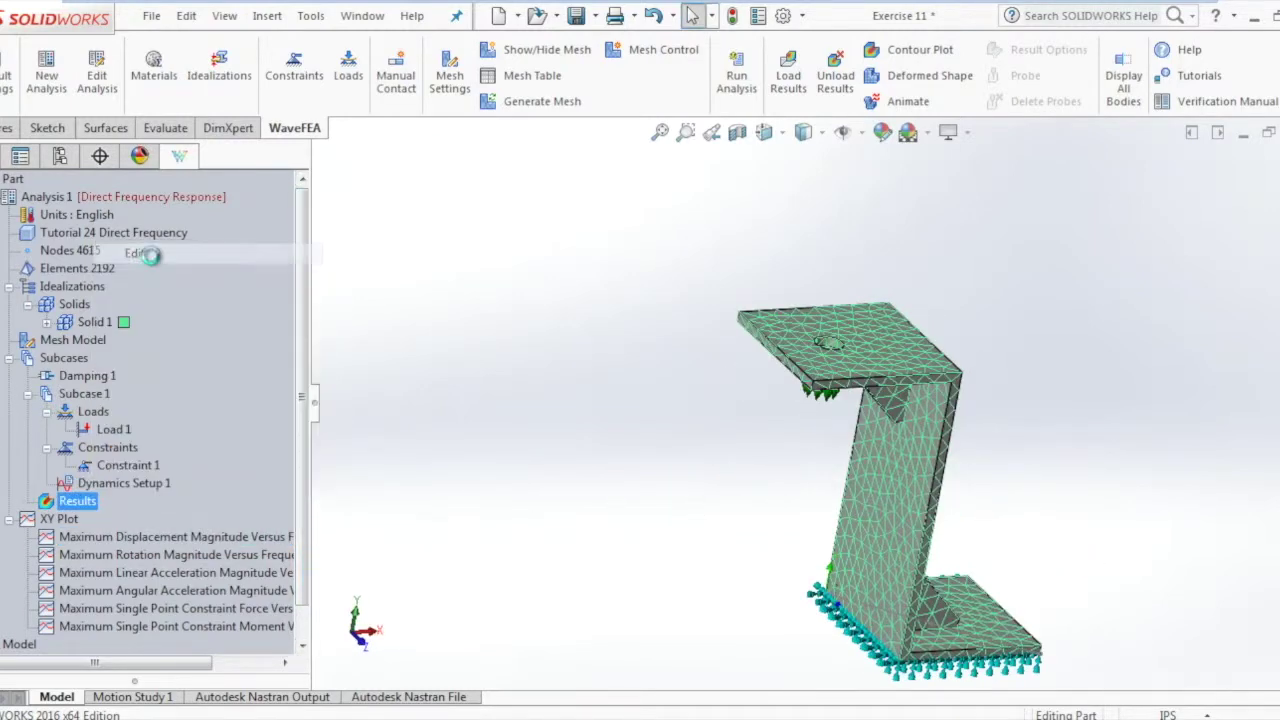
click(506, 94)
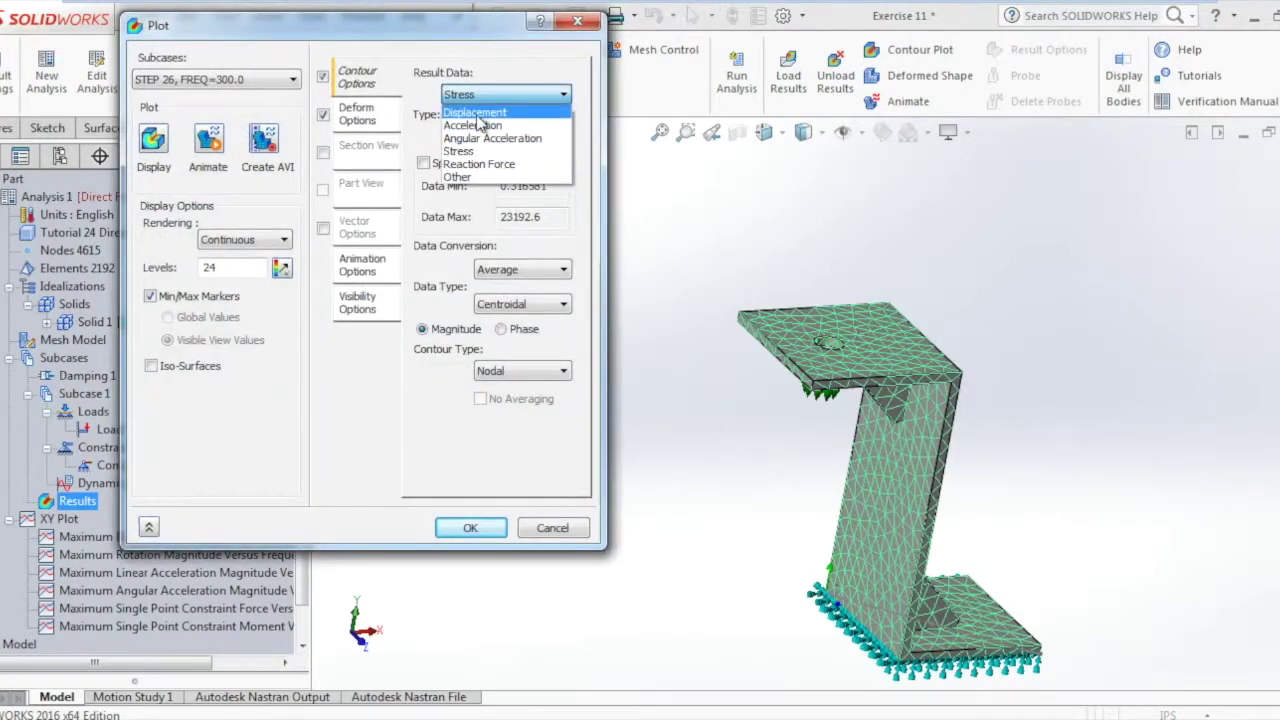
click(478, 113)
click(143, 138)
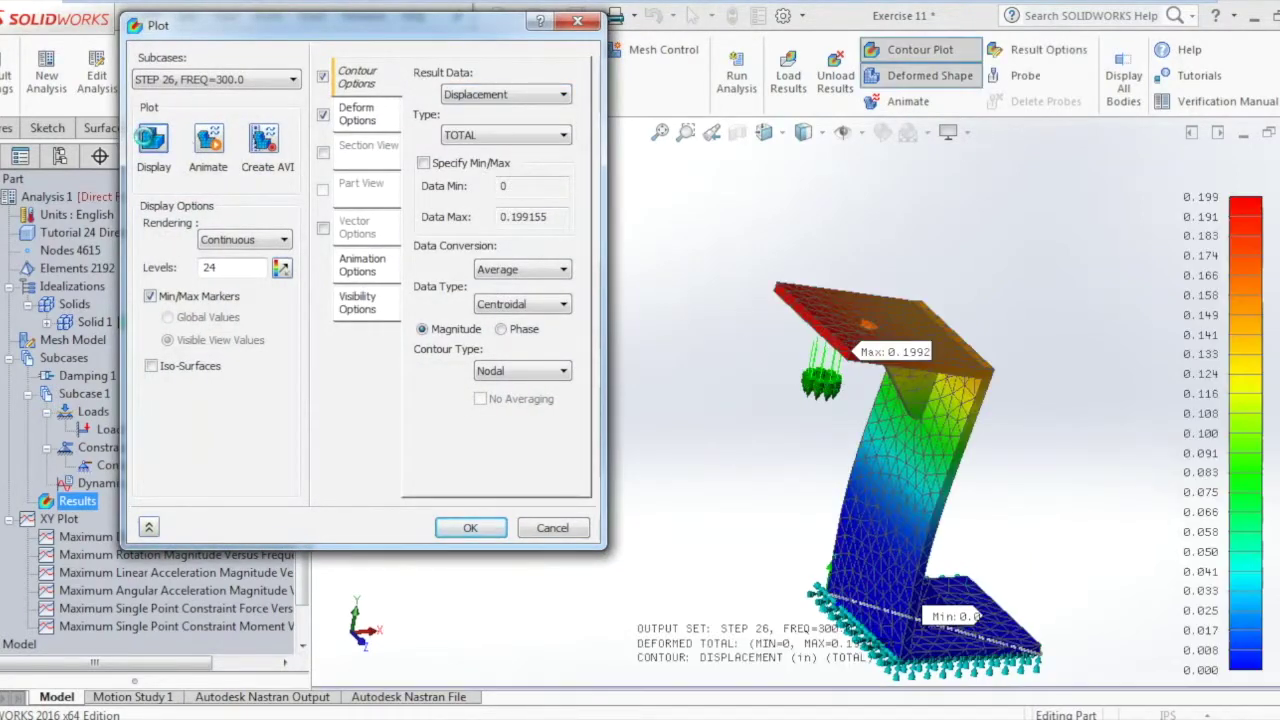
click(476, 534)
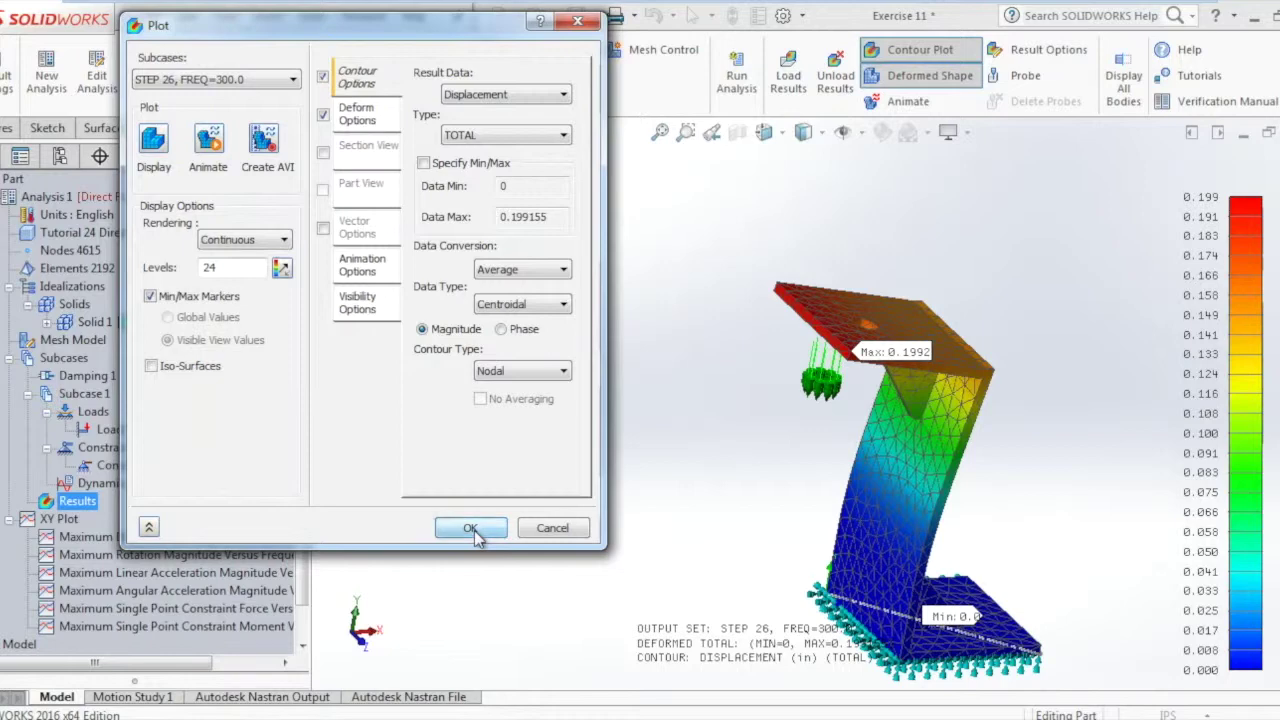
click(472, 530)
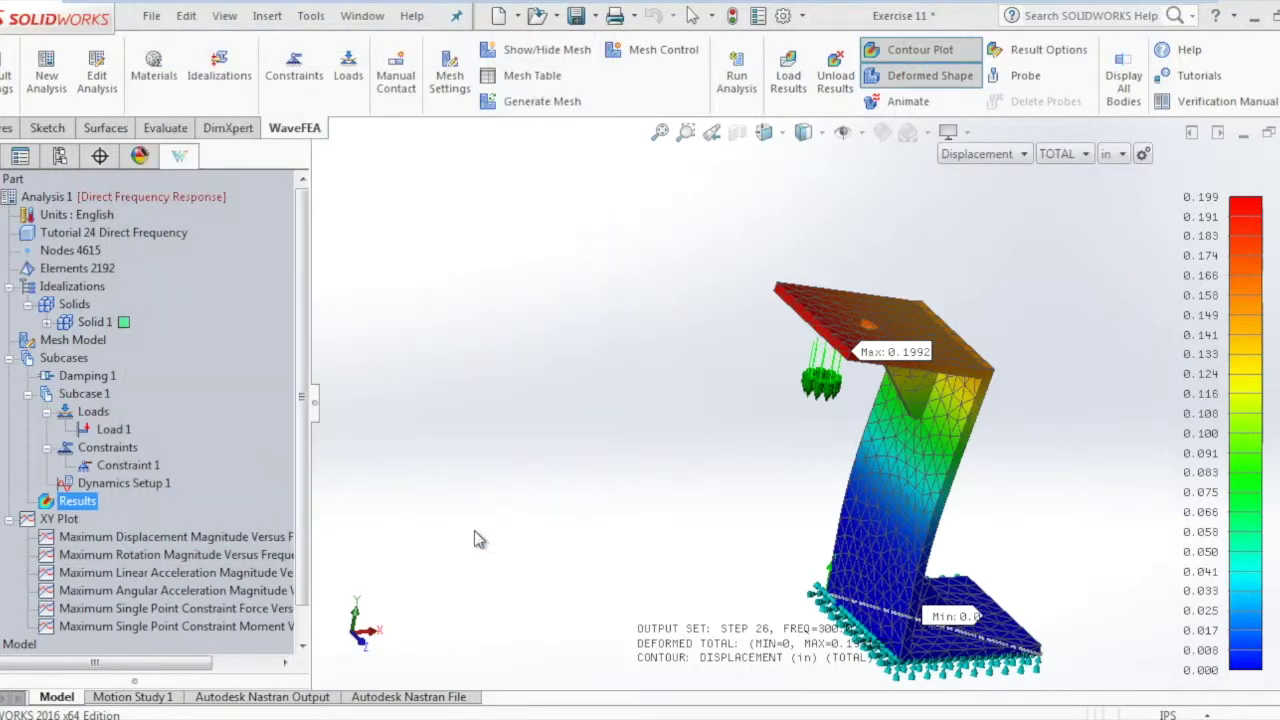